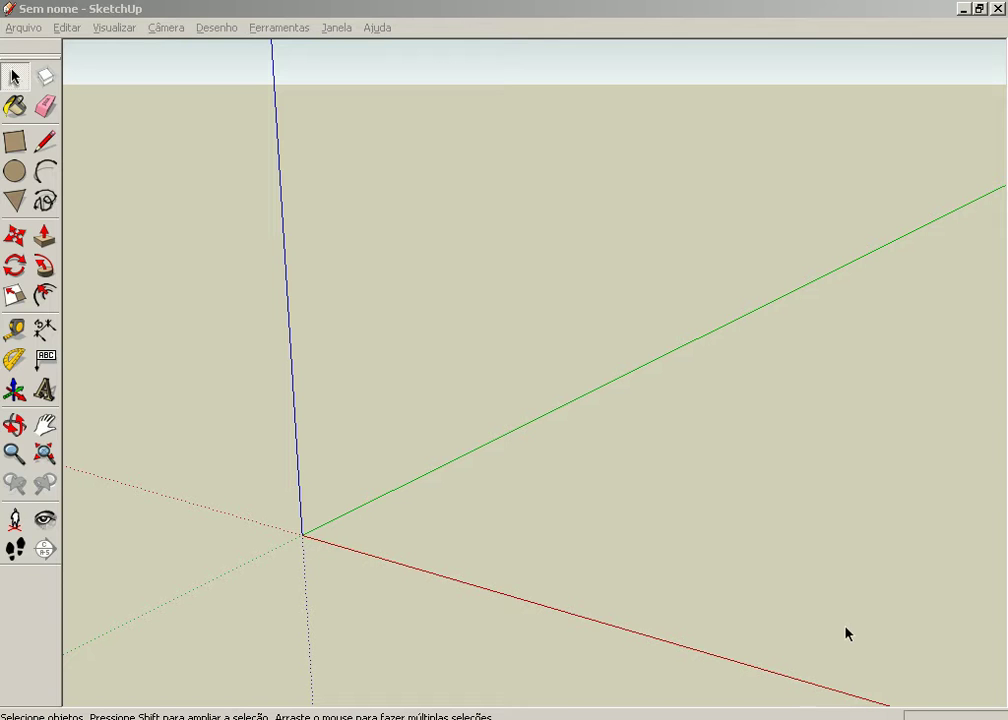
Step: Create a new model from Arquivo > Novo, answering Não to discard the old model's changes
{"action": "left_click", "coordinate": [15, 28]}
{"action": "left_click", "coordinate": [27, 48]}
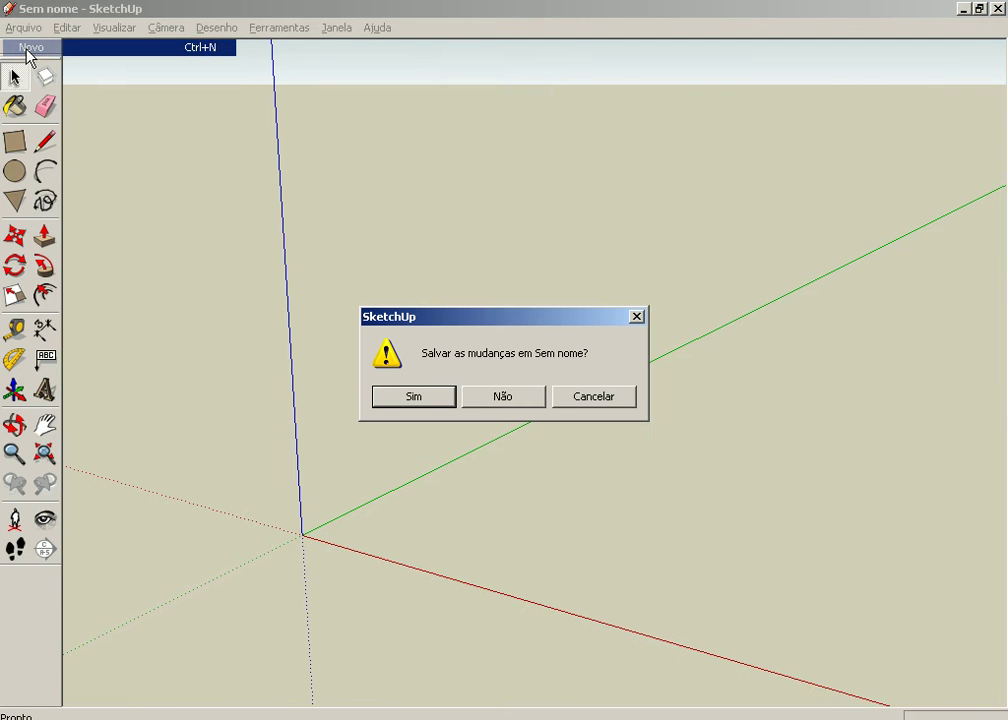
{"action": "left_click", "coordinate": [501, 398]}
Step: Draw a 100 × 100 rectangle on the ground with its first corner near the origin
{"action": "left_click", "coordinate": [14, 142]}
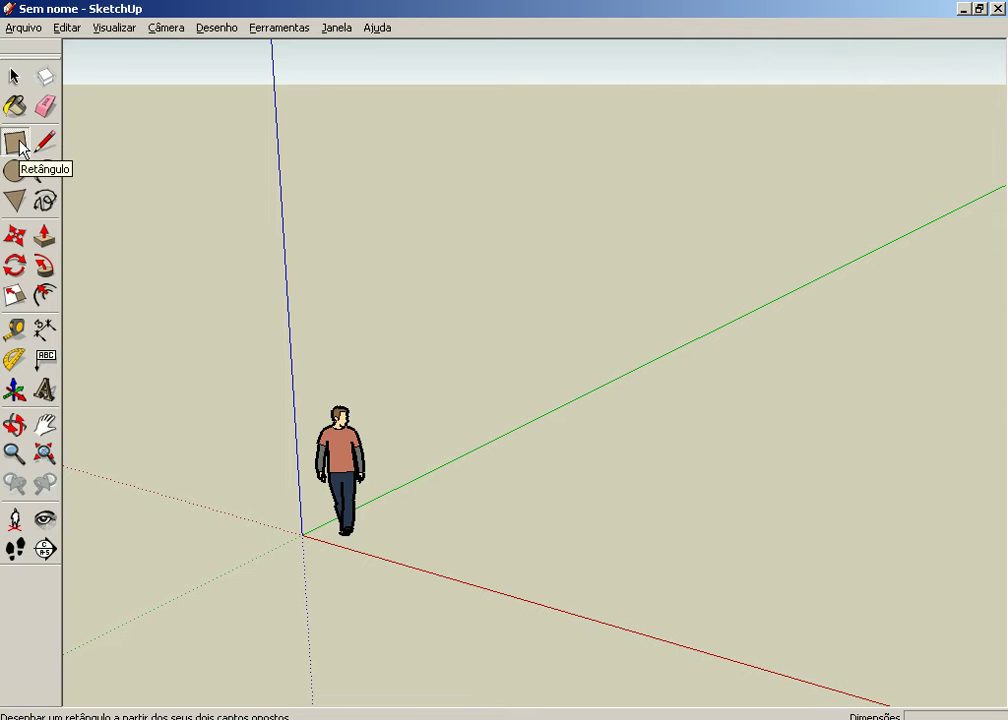
{"action": "left_click", "coordinate": [411, 536]}
{"action": "type", "text": "10;10"}
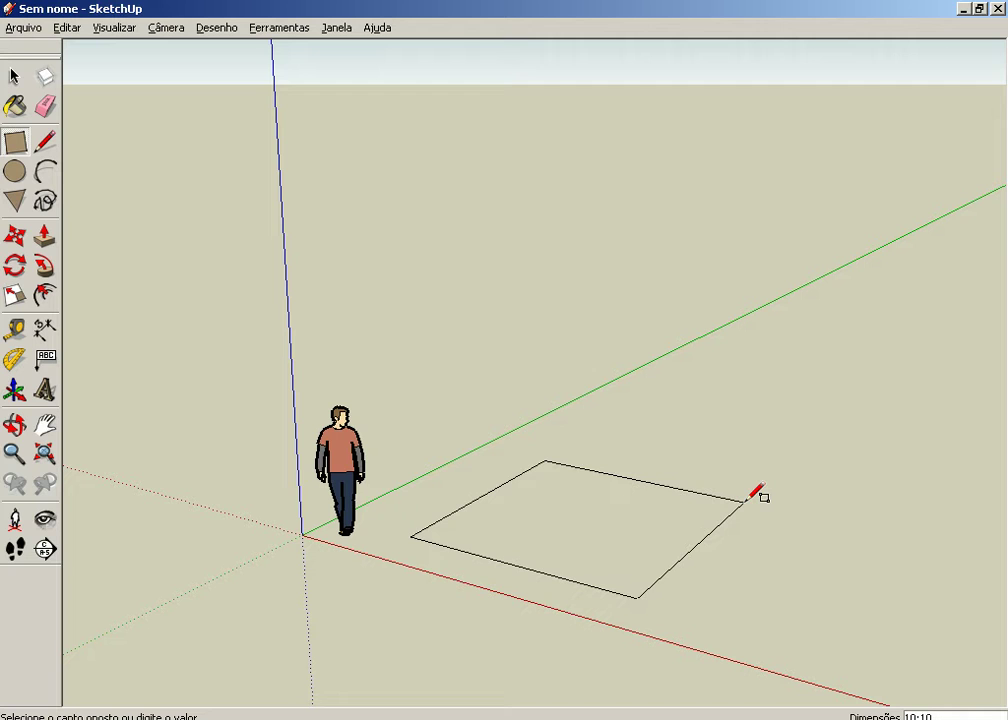
{"action": "key", "text": "Escape"}
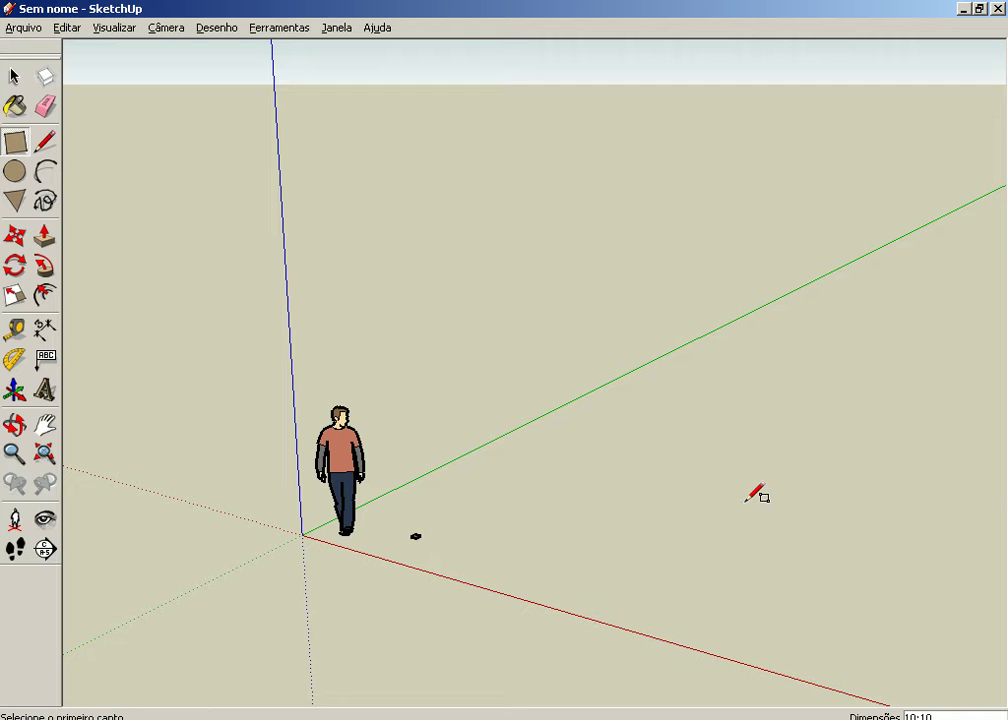
{"action": "left_click", "coordinate": [412, 538]}
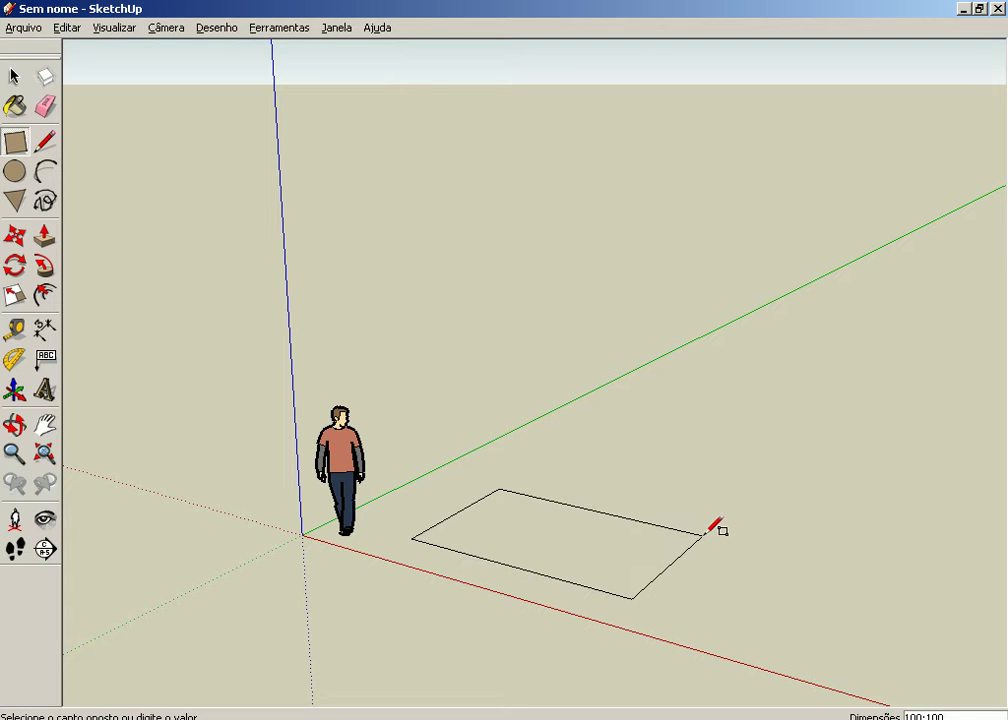
{"action": "key", "text": "Return"}
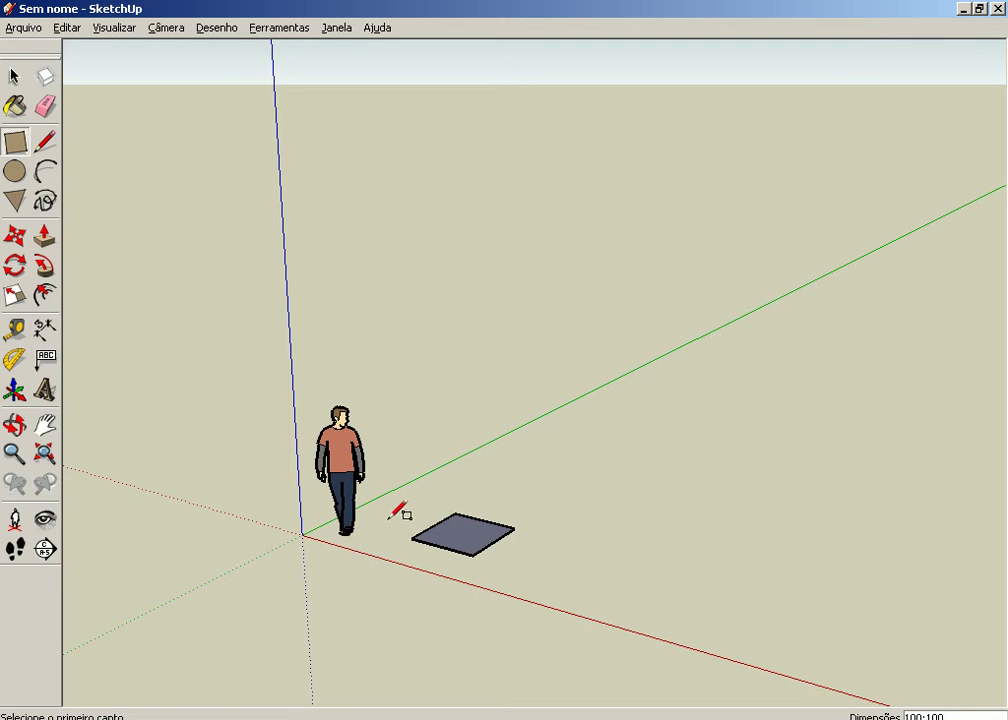
{"action": "scroll", "coordinate": [389, 511], "scroll_direction": "up", "scroll_amount": 3}
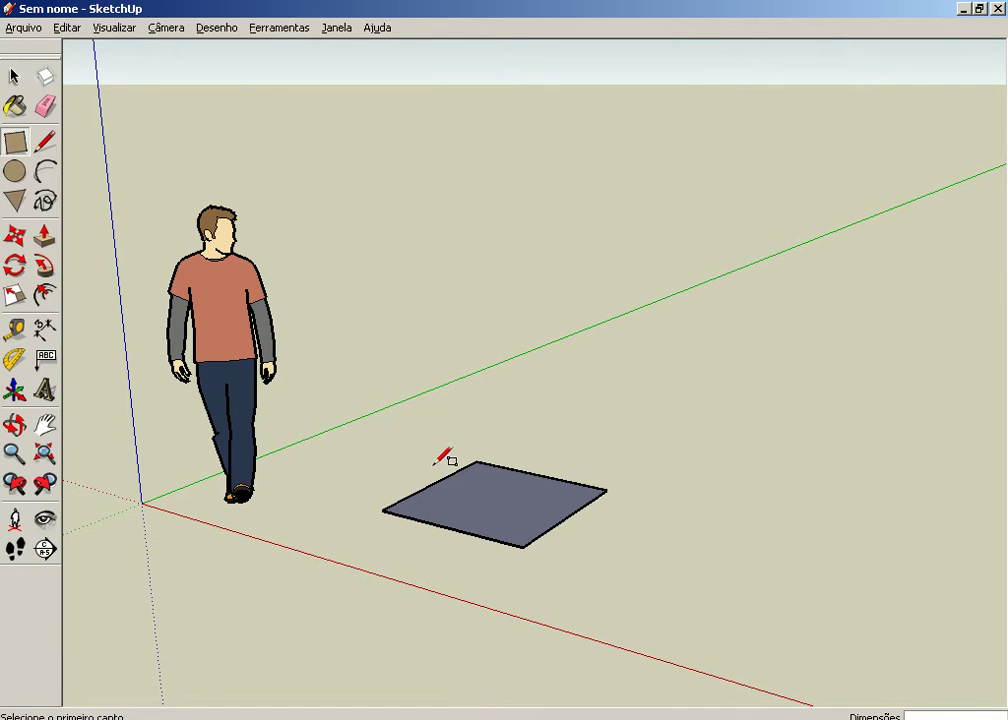
{"action": "scroll", "coordinate": [435, 464], "scroll_direction": "up", "scroll_amount": 1}
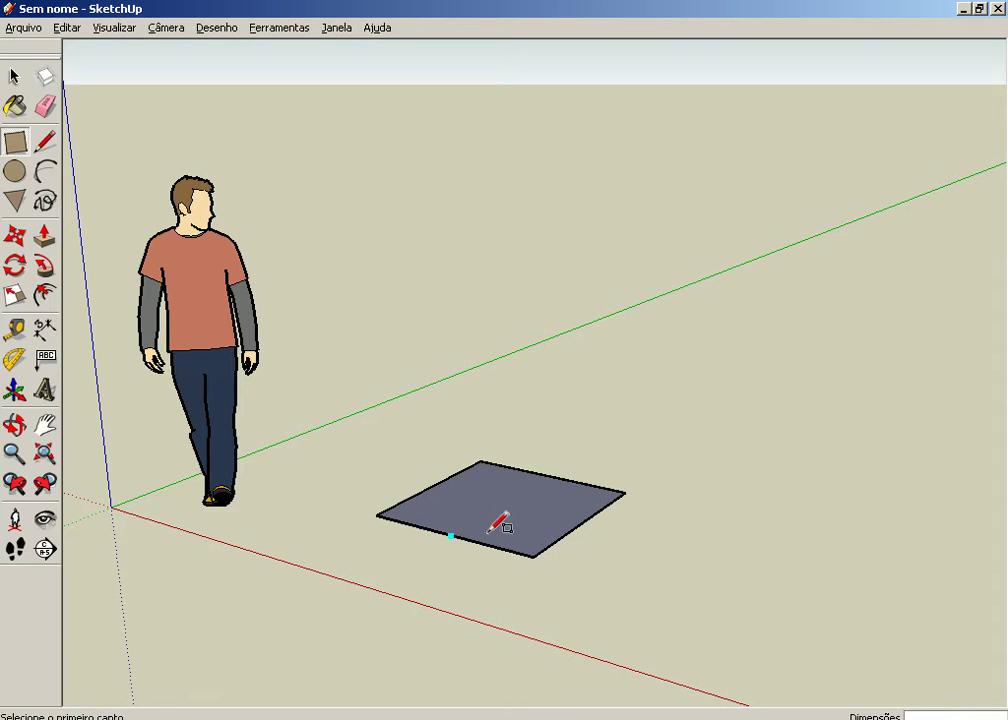
Step: Select the square face and scale it uniformly by a factor of 2.00
{"action": "left_click", "coordinate": [16, 77]}
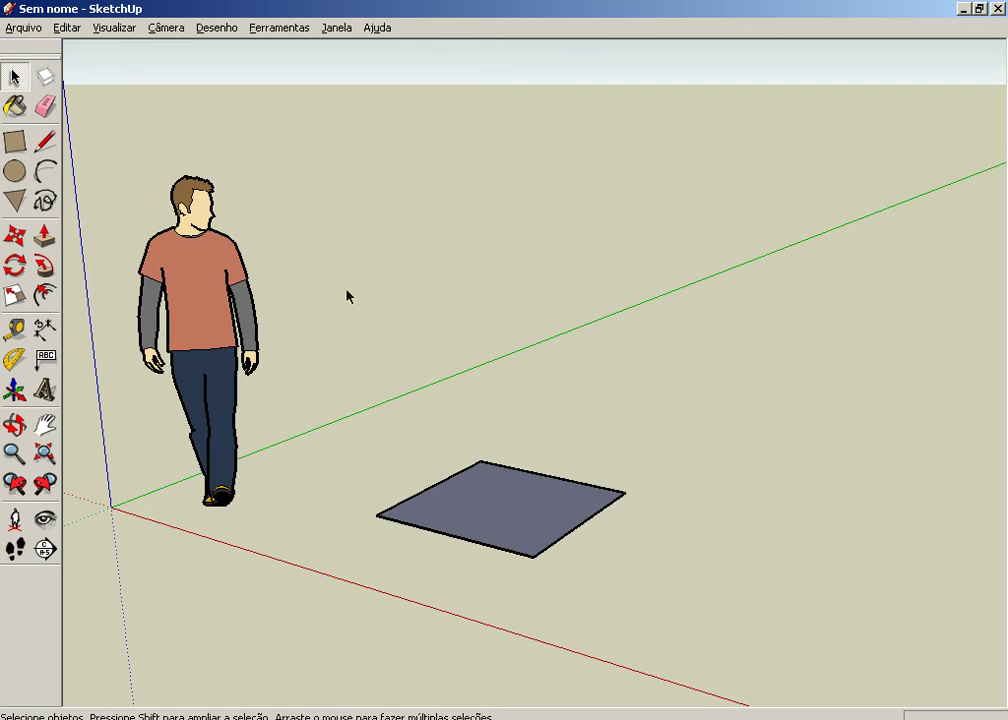
{"action": "left_click_drag", "start_coordinate": [353, 557], "coordinate": [371, 600]}
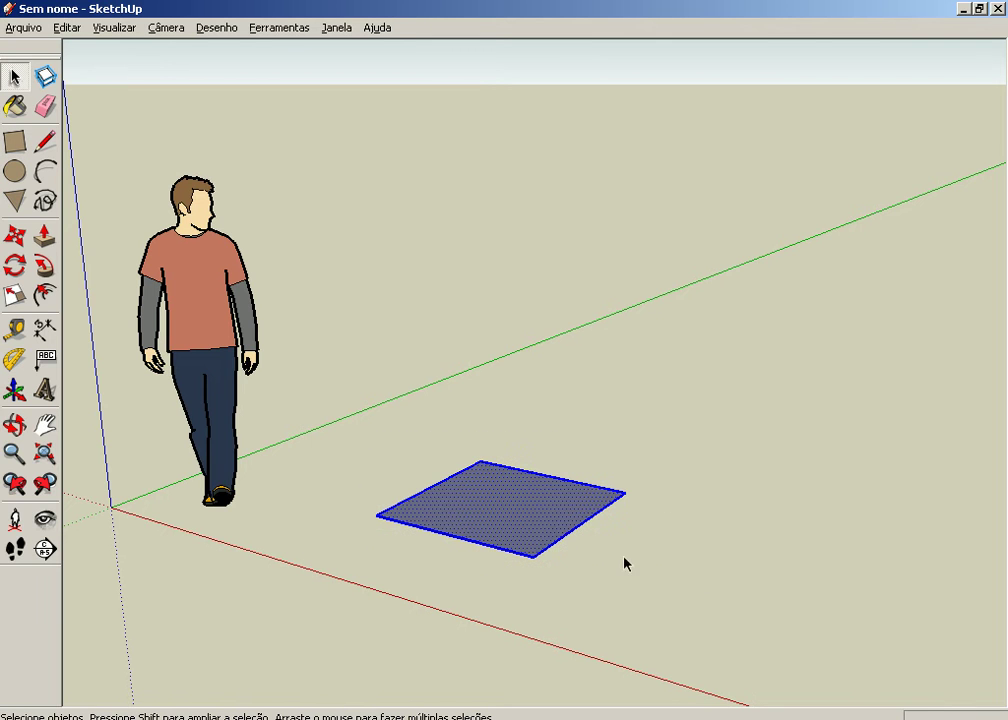
{"action": "left_click", "coordinate": [14, 294]}
{"action": "left_click_drag", "start_coordinate": [625, 493], "coordinate": [833, 493]}
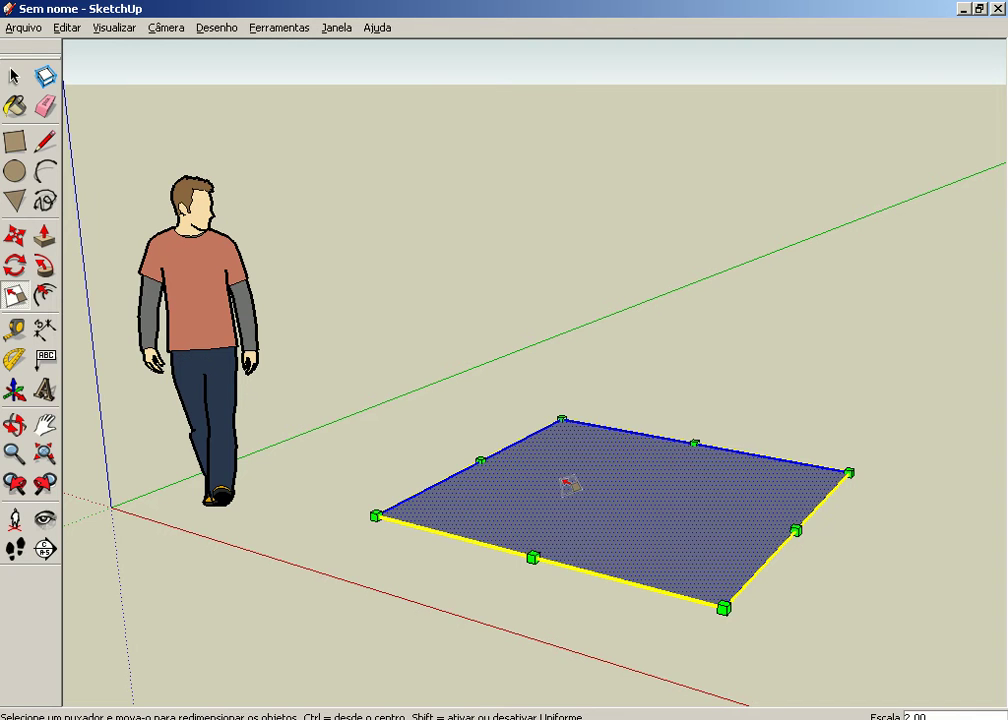
{"action": "scroll", "coordinate": [568, 483], "scroll_direction": "down", "scroll_amount": 2}
{"action": "scroll", "coordinate": [568, 483], "scroll_direction": "down", "scroll_amount": 1}
{"action": "scroll", "coordinate": [569, 479], "scroll_direction": "up", "scroll_amount": 1}
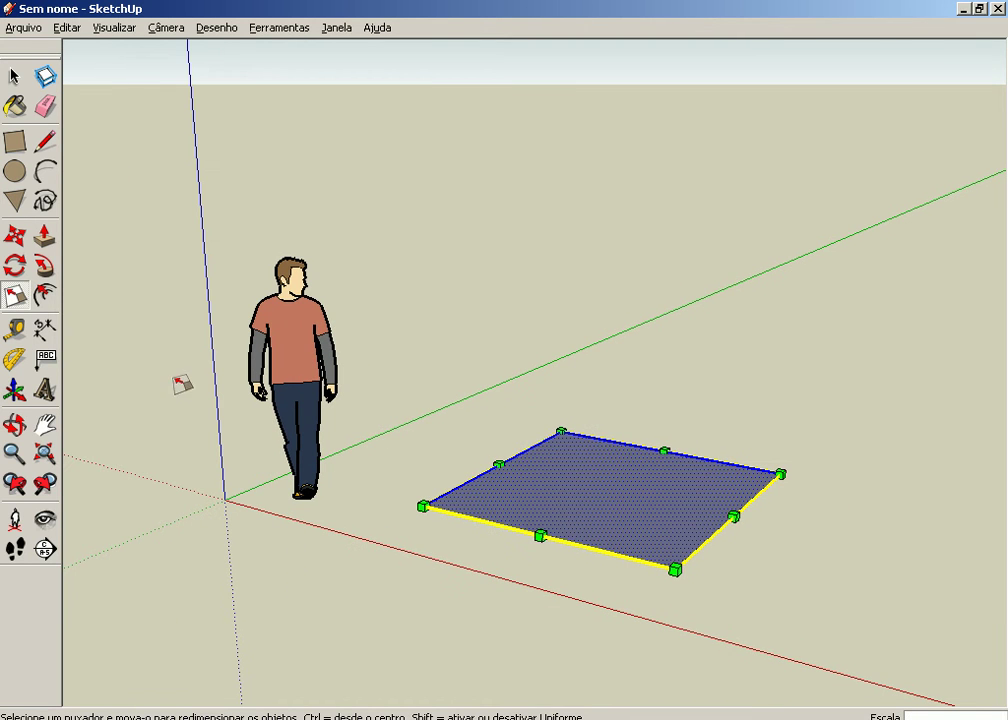
Step: Draw a circle with its centre beyond the square
{"action": "left_click", "coordinate": [15, 171]}
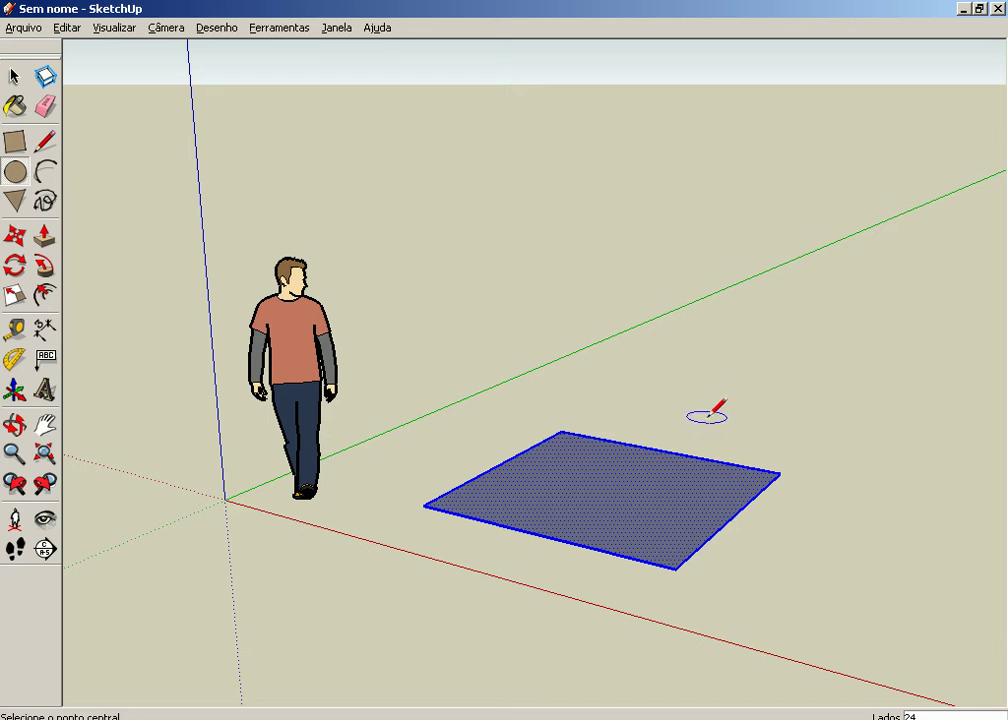
{"action": "left_click", "coordinate": [757, 402]}
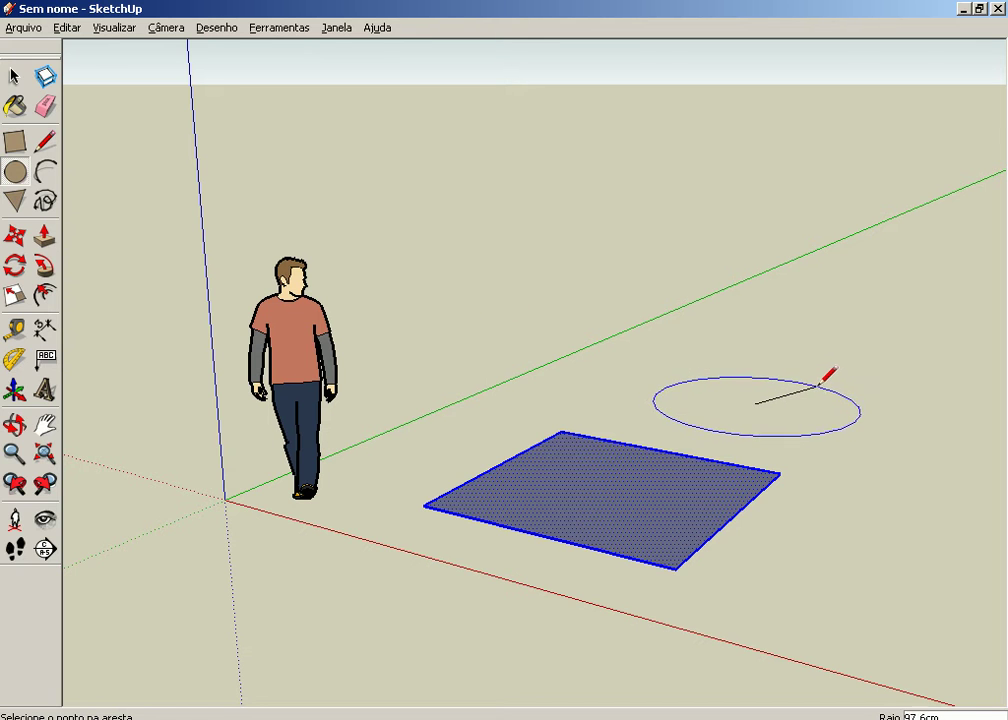
{"action": "left_click", "coordinate": [826, 380]}
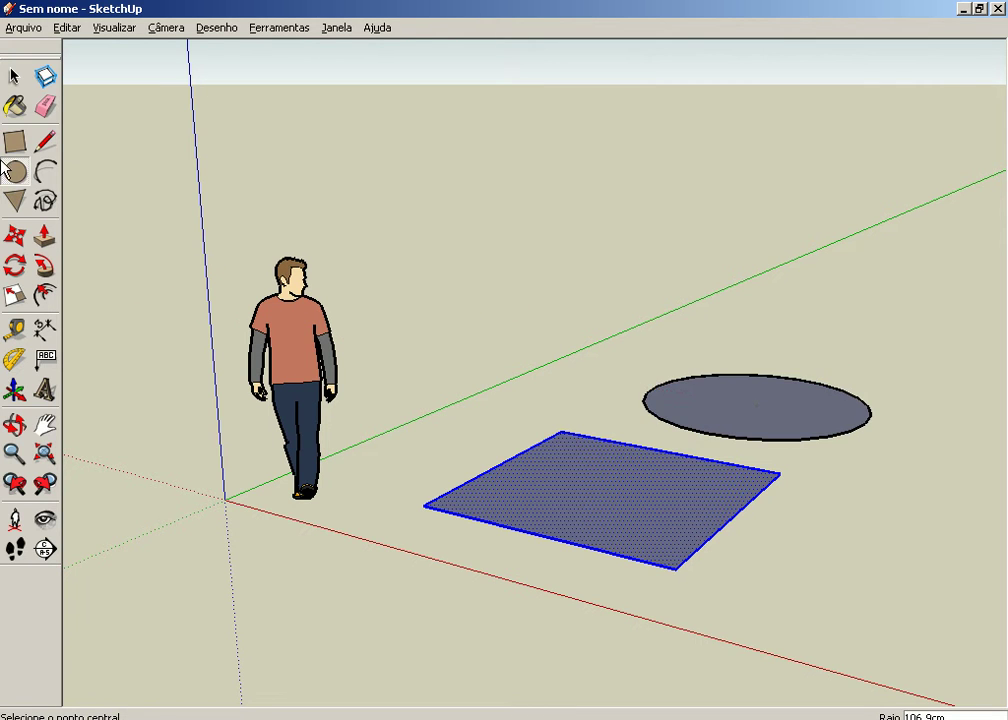
Step: Select the circle face and move it to the lower right of the square
{"action": "left_click", "coordinate": [14, 76]}
{"action": "left_click_drag", "start_coordinate": [942, 370], "coordinate": [630, 452]}
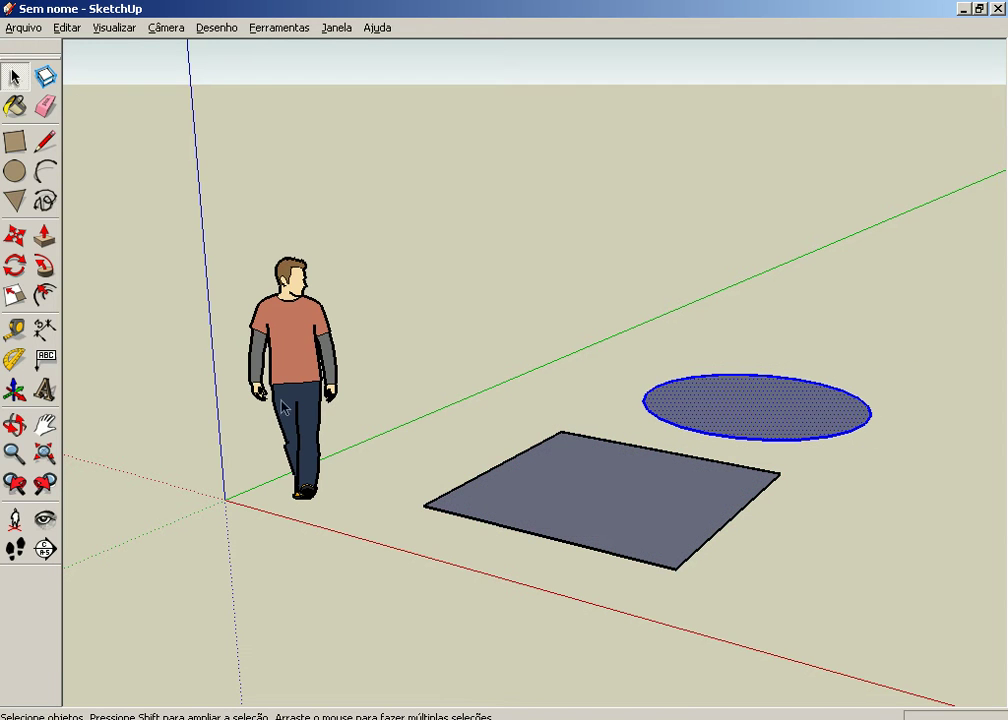
{"action": "left_click", "coordinate": [14, 235]}
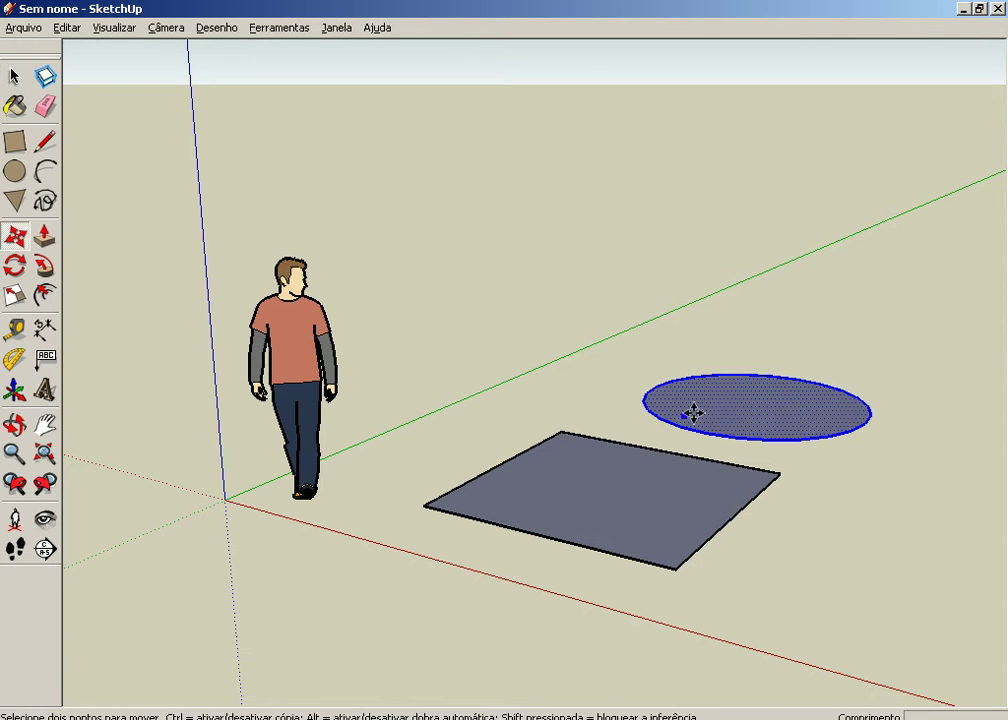
{"action": "left_click", "coordinate": [730, 415]}
{"action": "left_click", "coordinate": [849, 553]}
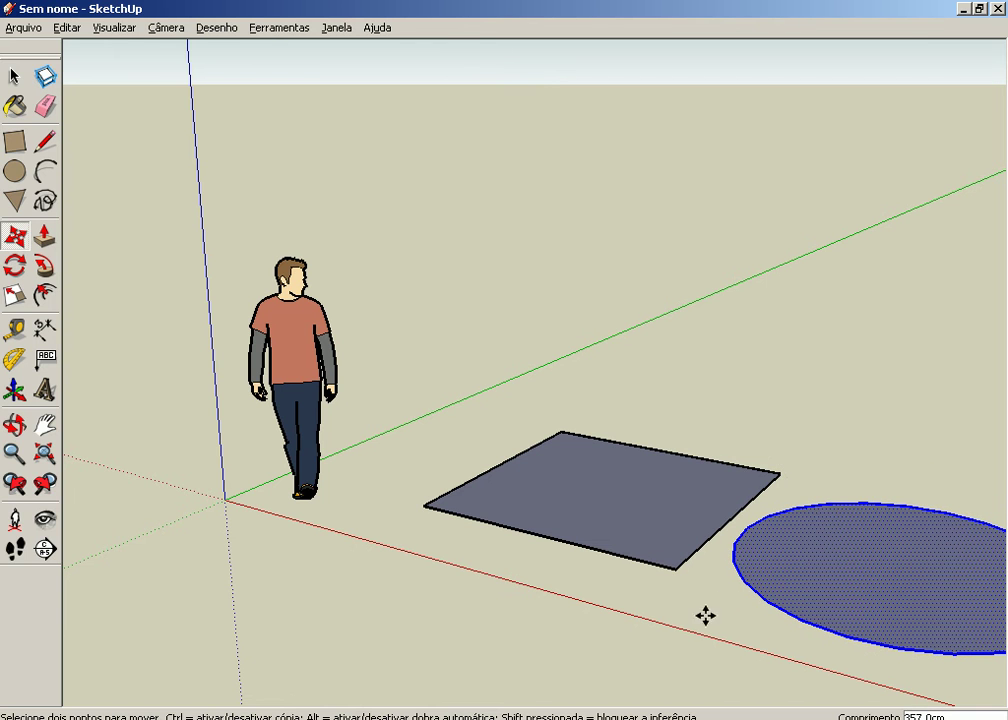
Step: Pan the view so the square and circle are centred
{"action": "left_click", "coordinate": [44, 424]}
{"action": "left_click_drag", "start_coordinate": [630, 601], "coordinate": [463, 545]}
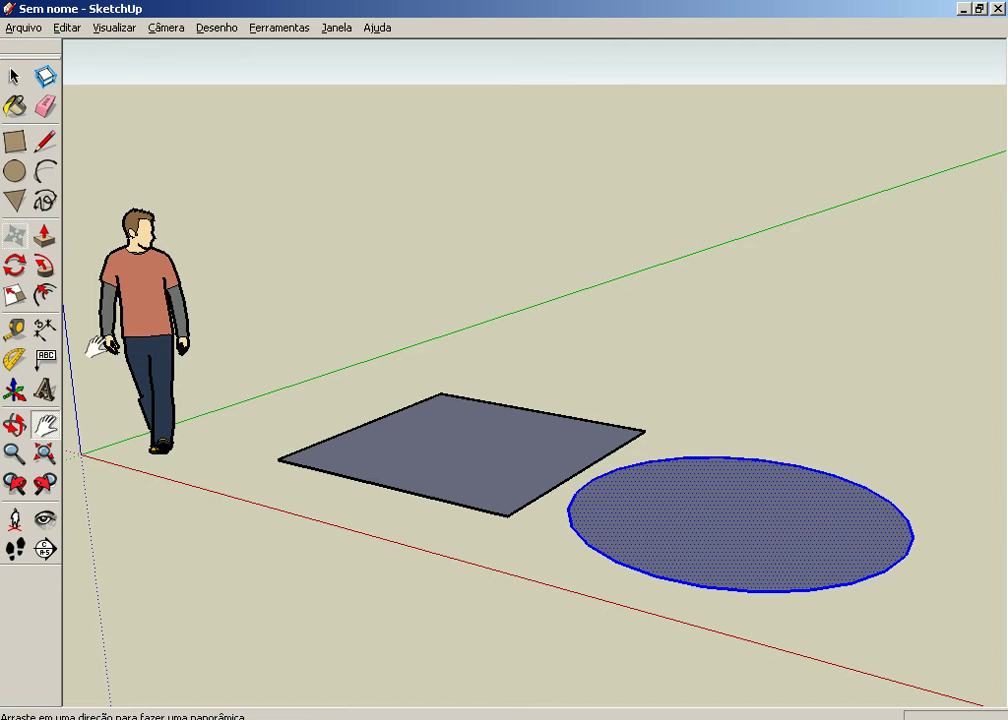
{"action": "left_click", "coordinate": [52, 145]}
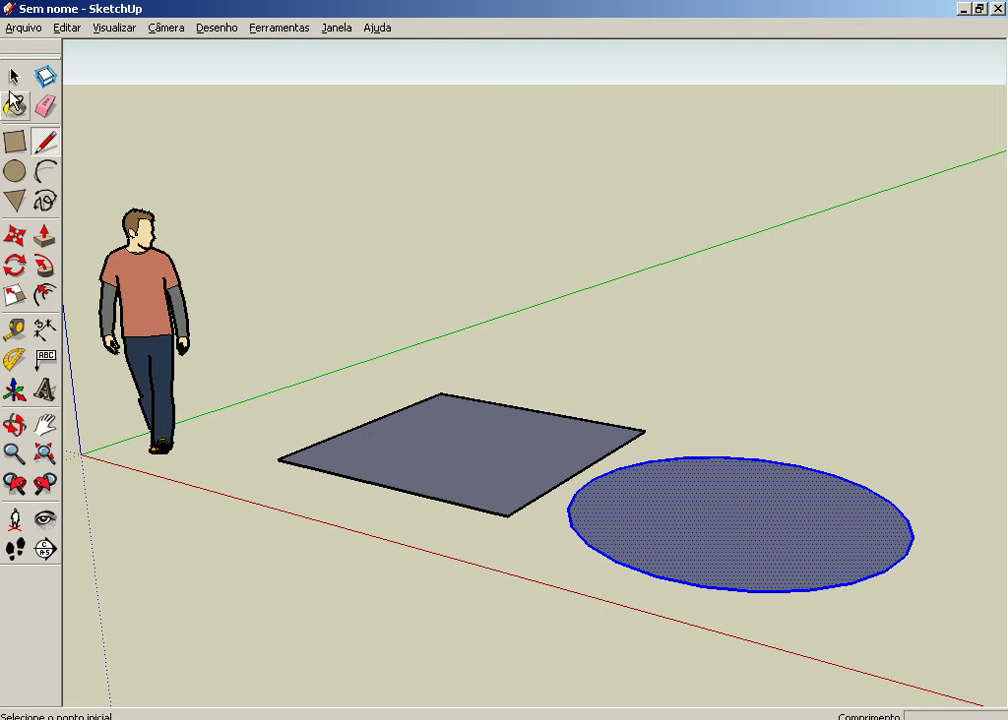
{"action": "left_click", "coordinate": [14, 77]}
{"action": "left_click", "coordinate": [500, 475]}
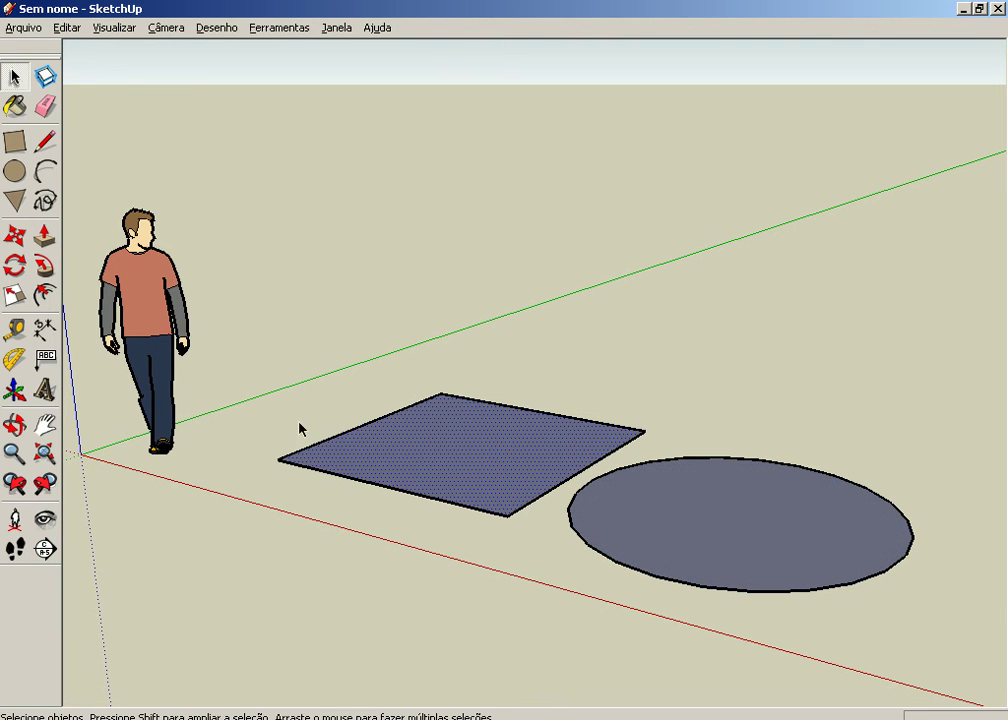
{"action": "scroll", "coordinate": [470, 481], "scroll_direction": "up", "scroll_amount": 1}
{"action": "scroll", "coordinate": [468, 477], "scroll_direction": "up", "scroll_amount": 2}
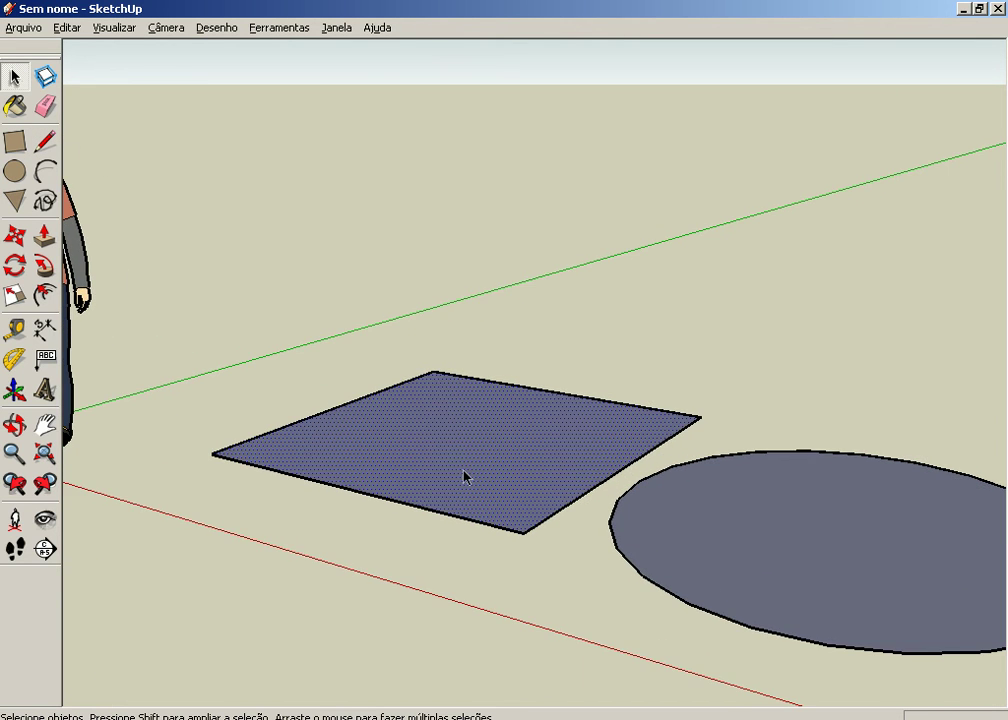
{"action": "scroll", "coordinate": [463, 475], "scroll_direction": "down", "scroll_amount": 3}
{"action": "left_click_drag", "start_coordinate": [225, 353], "coordinate": [683, 550]}
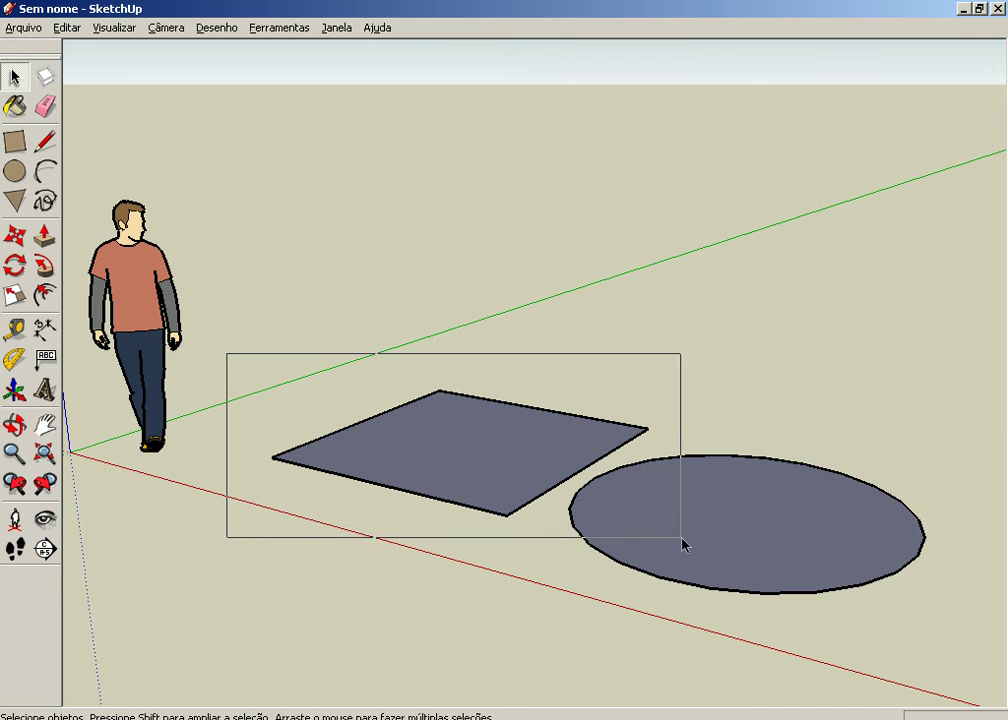
{"action": "left_click", "coordinate": [211, 374]}
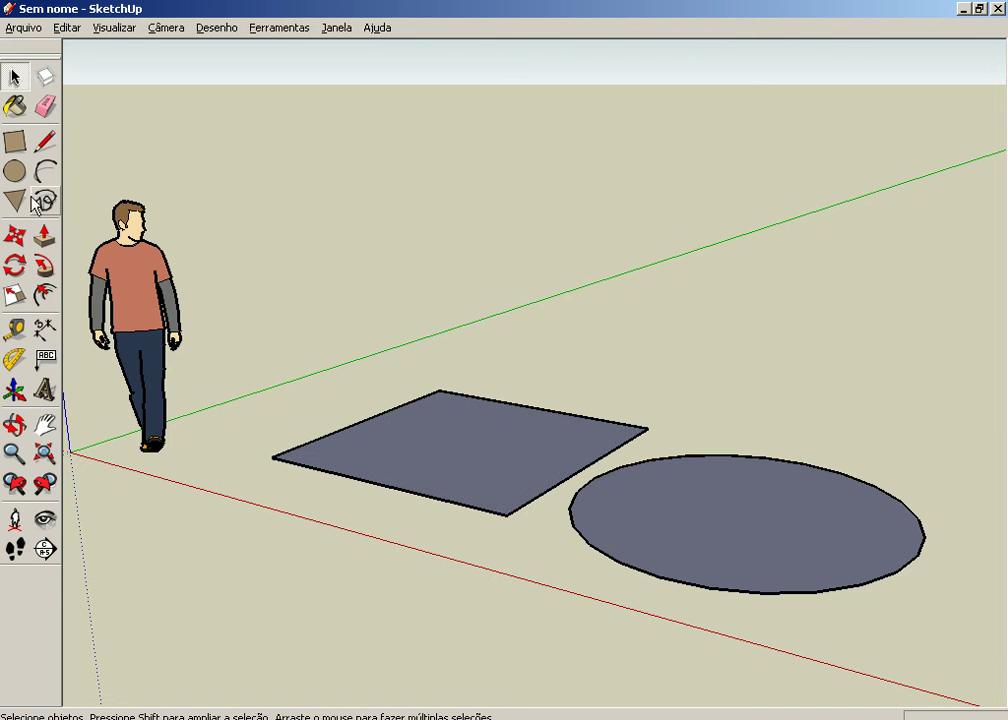
{"action": "left_click_drag", "start_coordinate": [263, 333], "coordinate": [667, 549]}
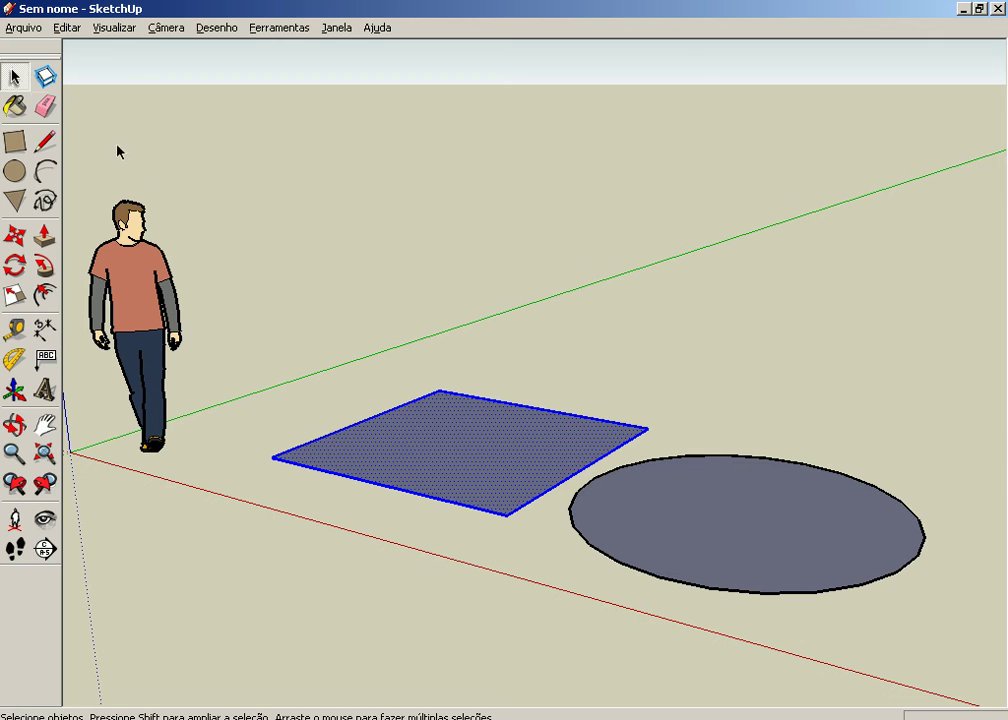
{"action": "left_click", "coordinate": [47, 143]}
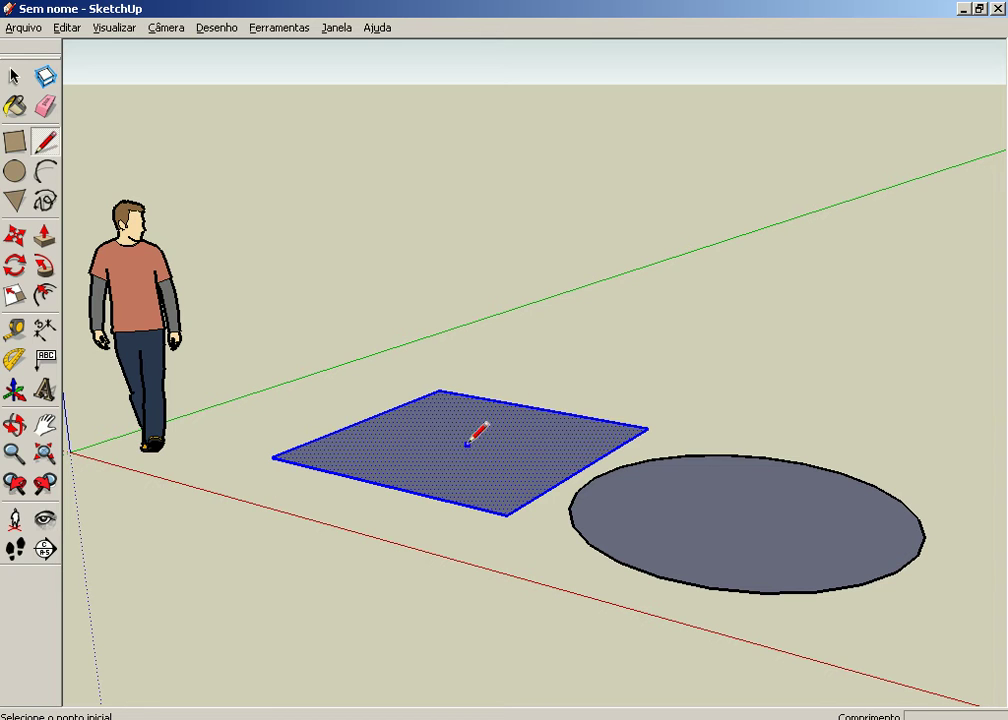
{"action": "key", "text": "space"}
{"action": "left_click", "coordinate": [173, 262]}
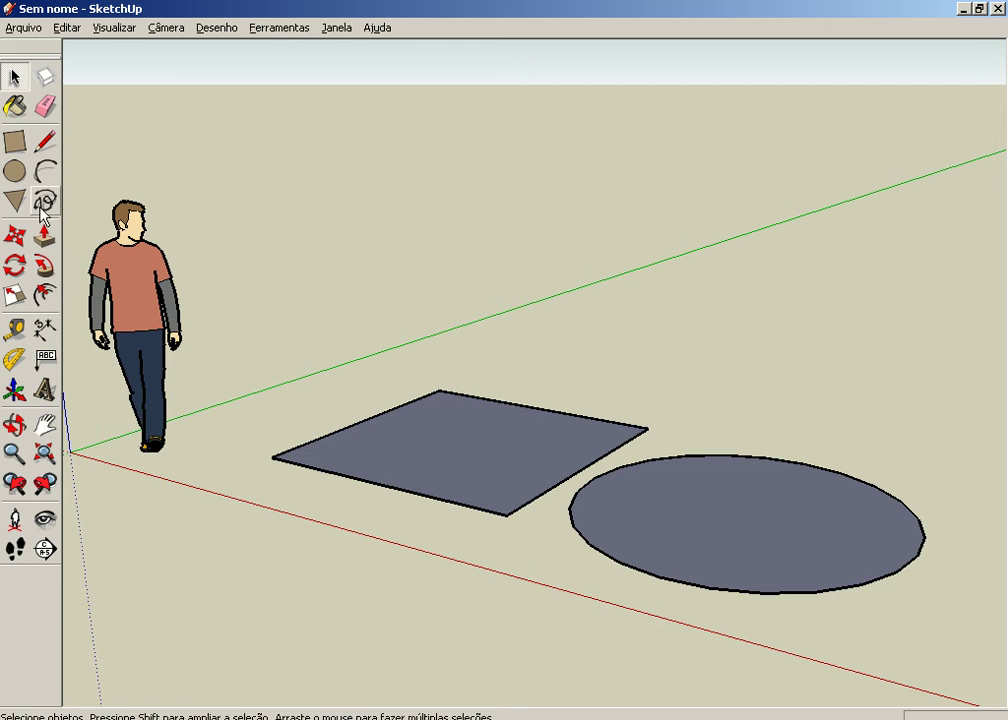
Step: Start a line at the midpoint of the square's far edge
{"action": "left_click", "coordinate": [44, 141]}
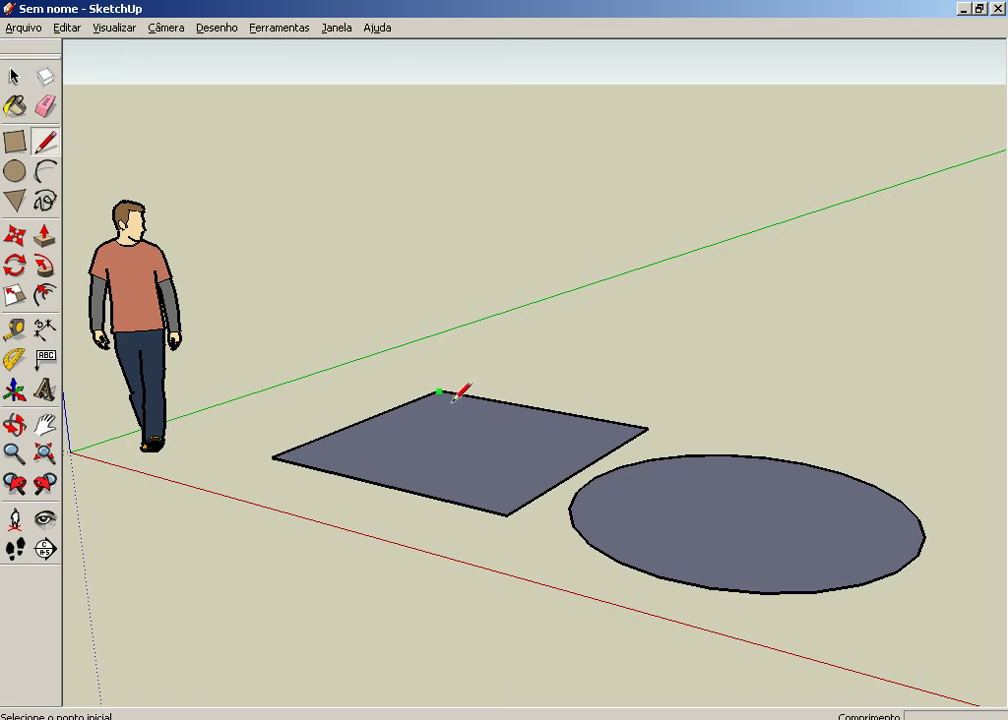
{"action": "left_click", "coordinate": [537, 408]}
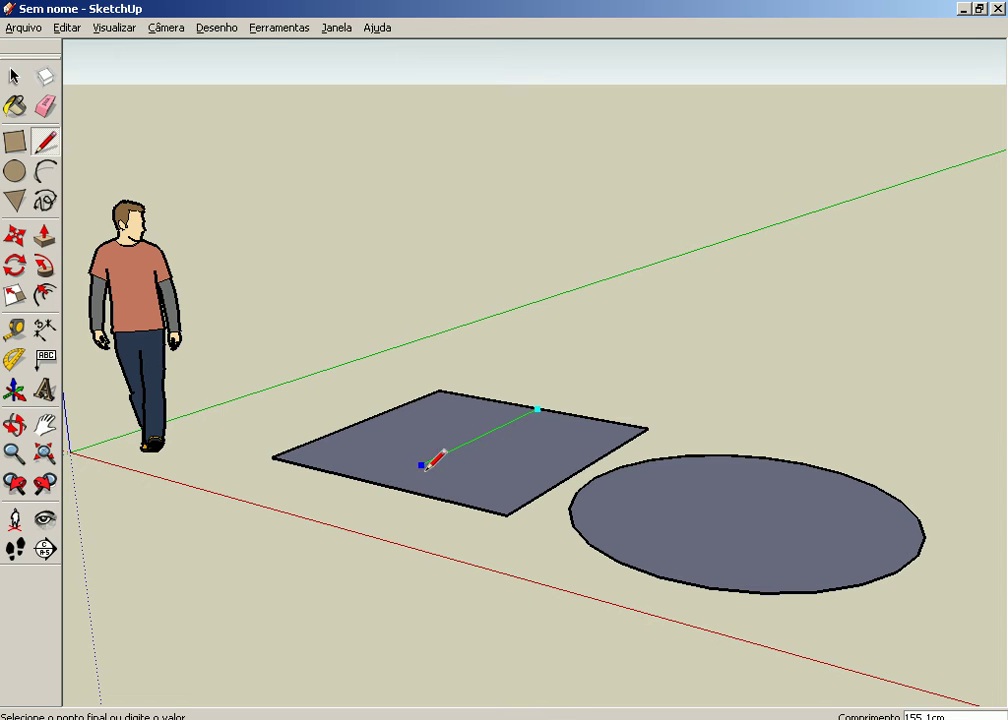
{"action": "type", "text": "100"}
Step: End that line at the square's centre, then draw lines from the centre to the left, right and near edge midpoints
{"action": "left_click", "coordinate": [469, 443]}
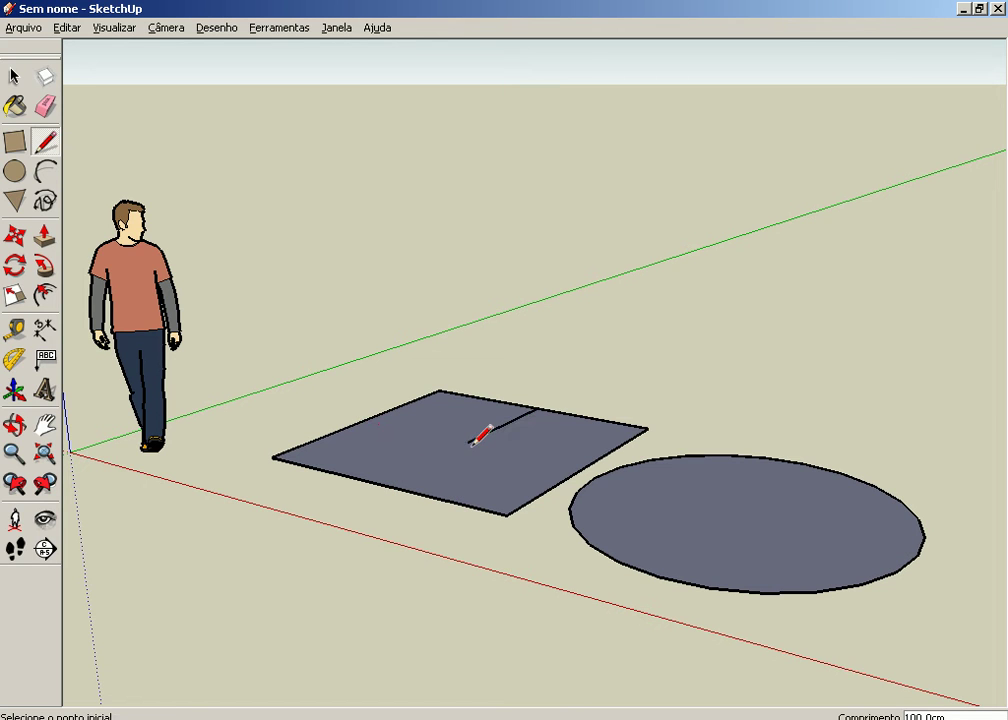
{"action": "left_click", "coordinate": [467, 443]}
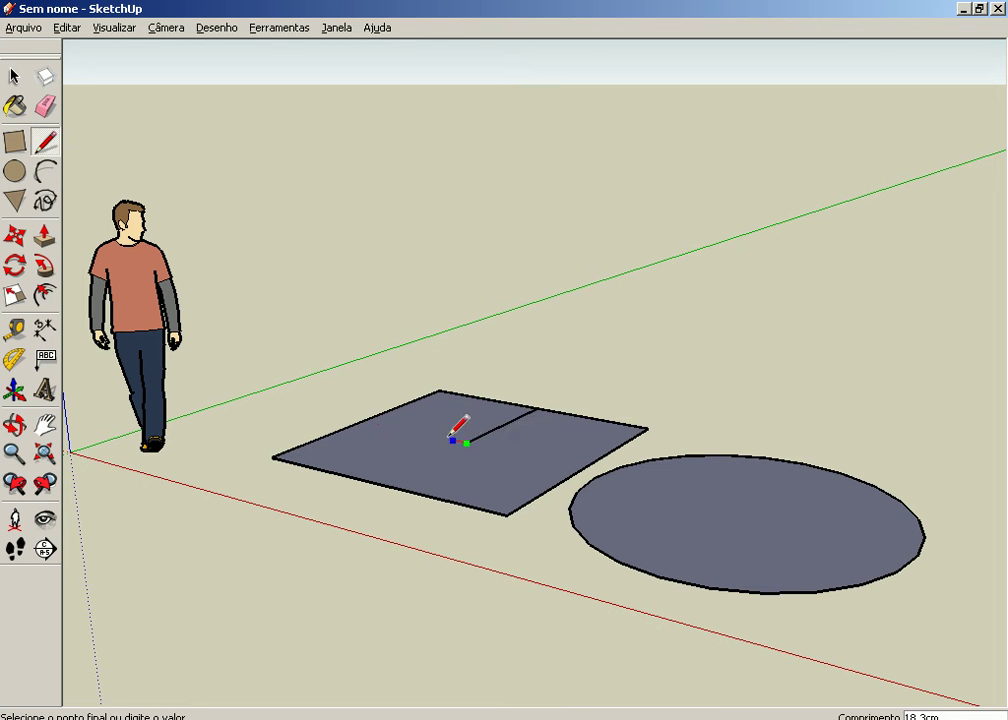
{"action": "left_click", "coordinate": [364, 422]}
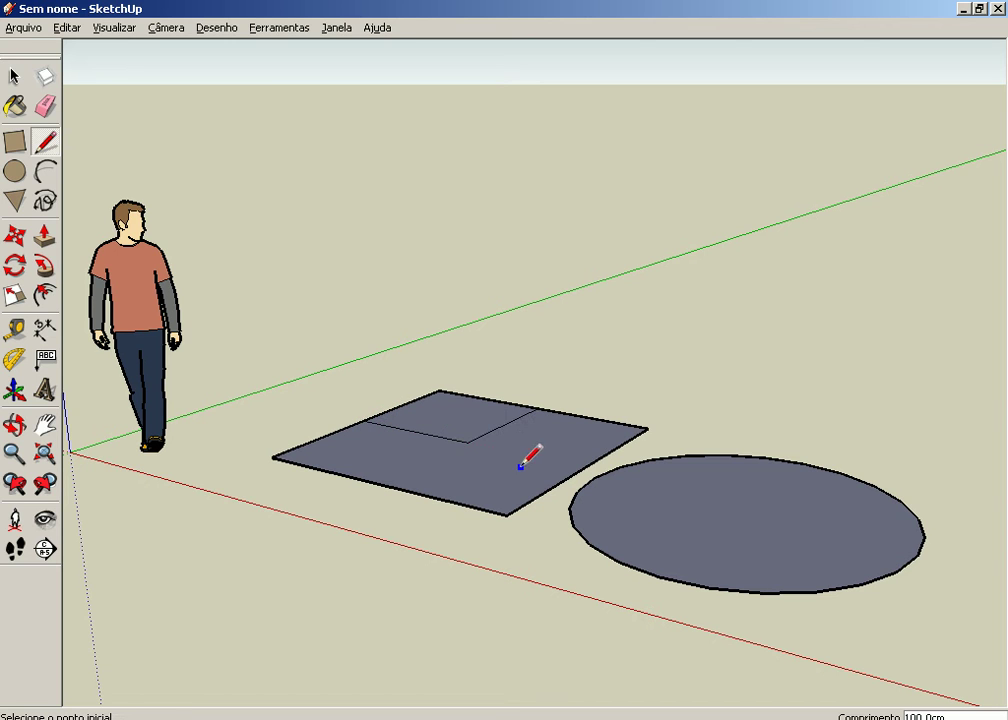
{"action": "left_click", "coordinate": [467, 443]}
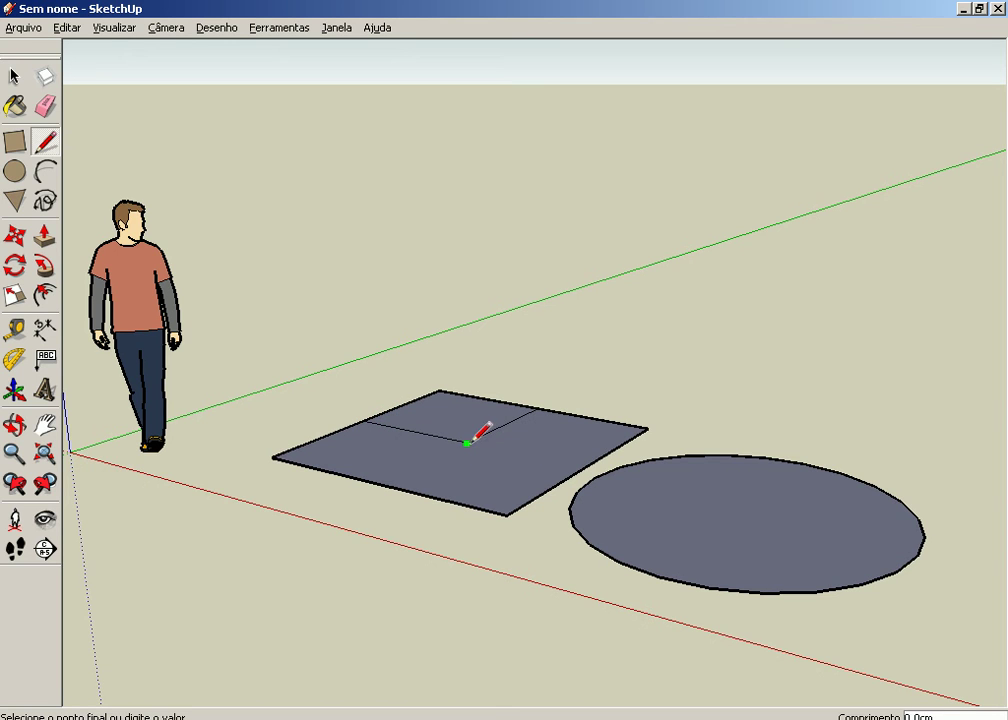
{"action": "left_click", "coordinate": [583, 467]}
{"action": "left_click", "coordinate": [467, 443]}
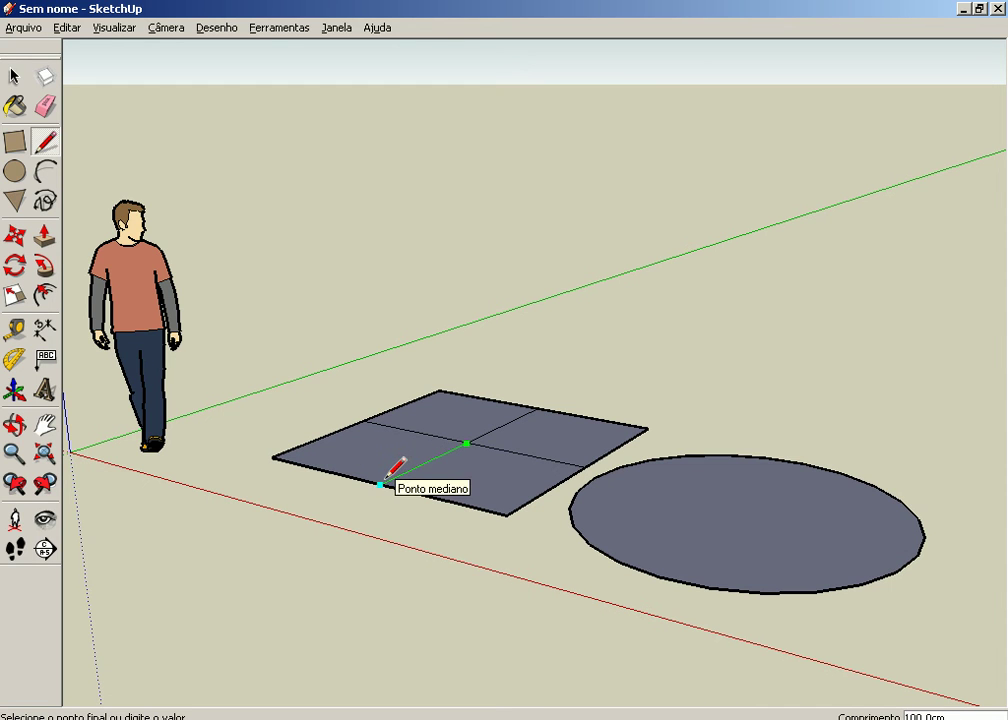
{"action": "left_click", "coordinate": [380, 485]}
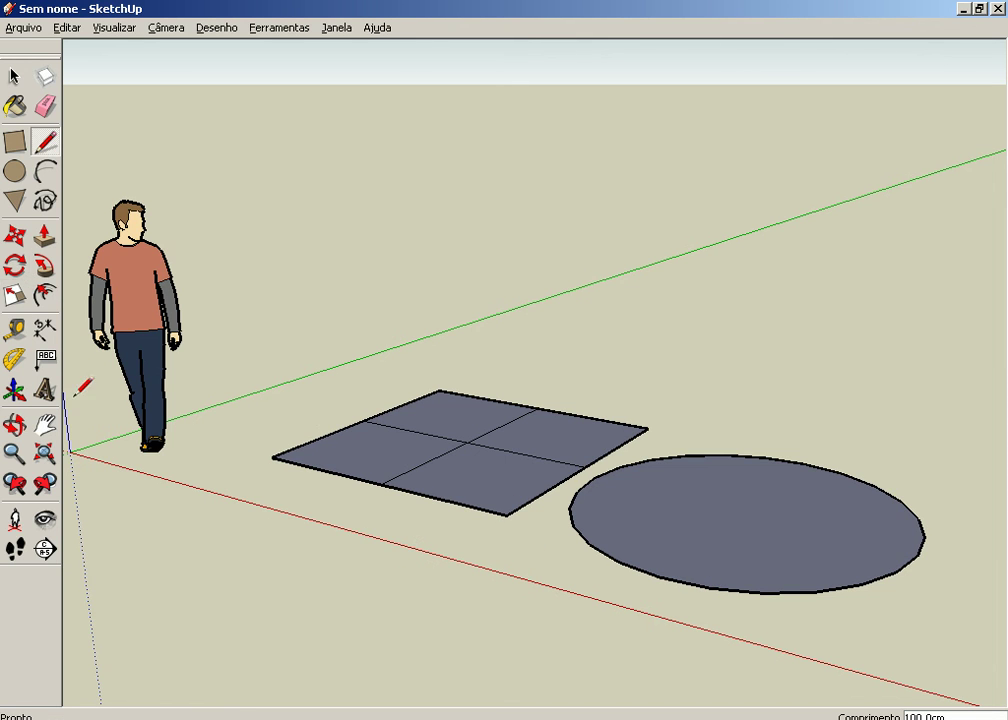
Step: Pan the scene lower and further right, keeping the quartered square and circle in view
{"action": "left_click", "coordinate": [44, 425]}
{"action": "mouse_move", "coordinate": [261, 476]}
{"action": "left_mouse_down"}
{"action": "mouse_move", "coordinate": [333, 450]}
{"action": "mouse_move", "coordinate": [290, 461]}
{"action": "mouse_move", "coordinate": [326, 423]}
{"action": "mouse_move", "coordinate": [290, 518]}
{"action": "mouse_move", "coordinate": [326, 517]}
{"action": "mouse_move", "coordinate": [326, 540]}
{"action": "left_mouse_up"}
{"action": "left_click_drag", "start_coordinate": [307, 540], "coordinate": [295, 541]}
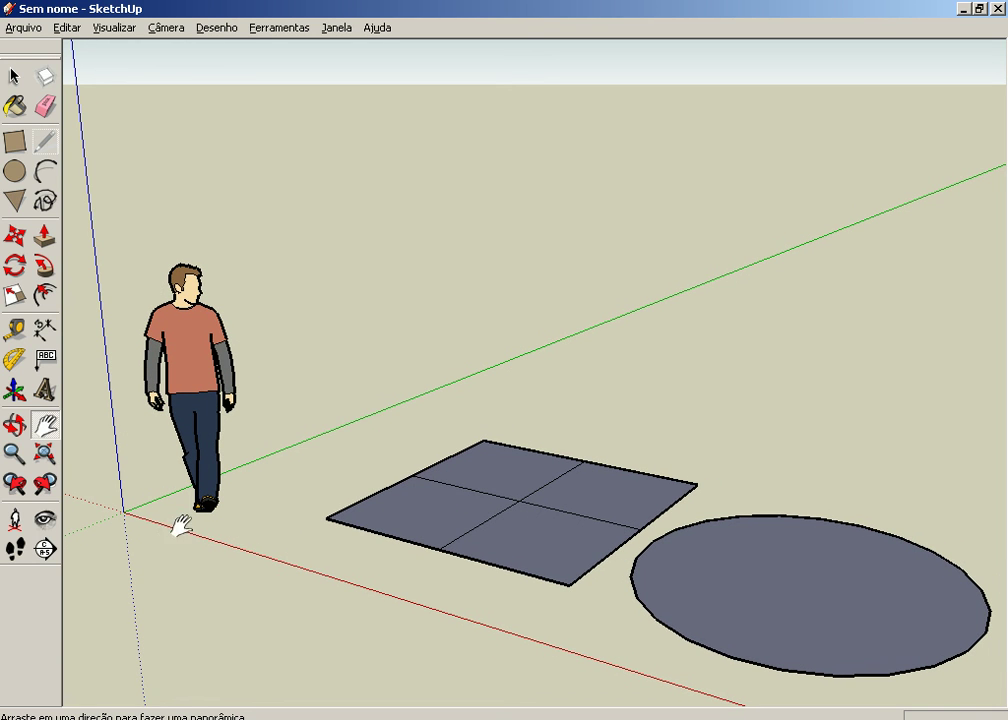
{"action": "mouse_move", "coordinate": [180, 516]}
{"action": "left_mouse_down"}
{"action": "mouse_move", "coordinate": [218, 513]}
{"action": "mouse_move", "coordinate": [218, 528]}
{"action": "left_mouse_up"}
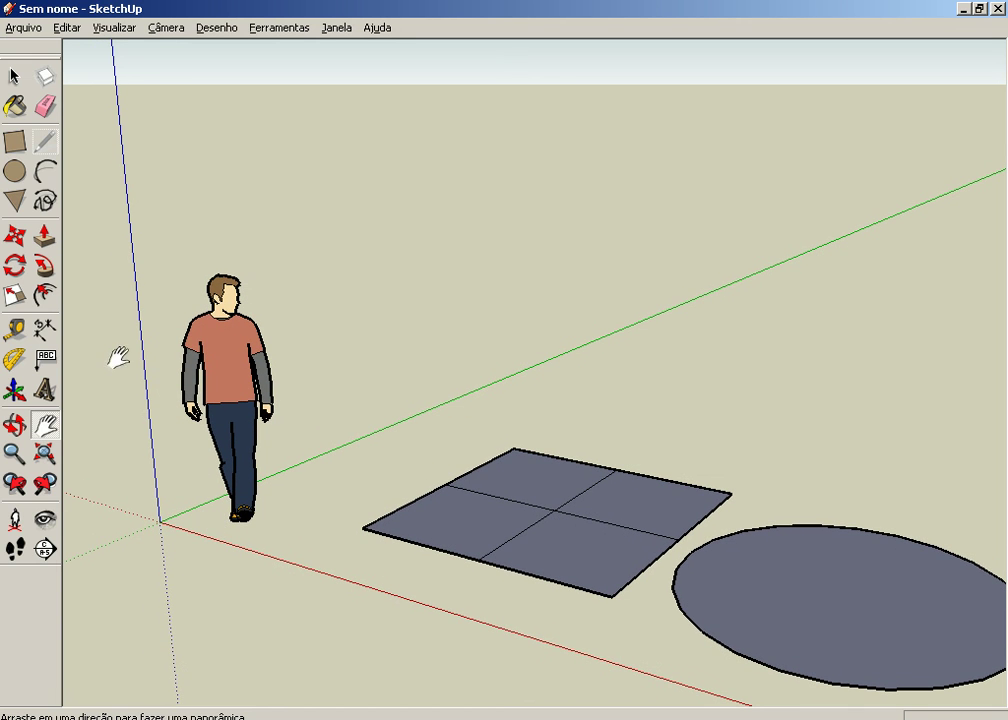
{"action": "left_click", "coordinate": [45, 142]}
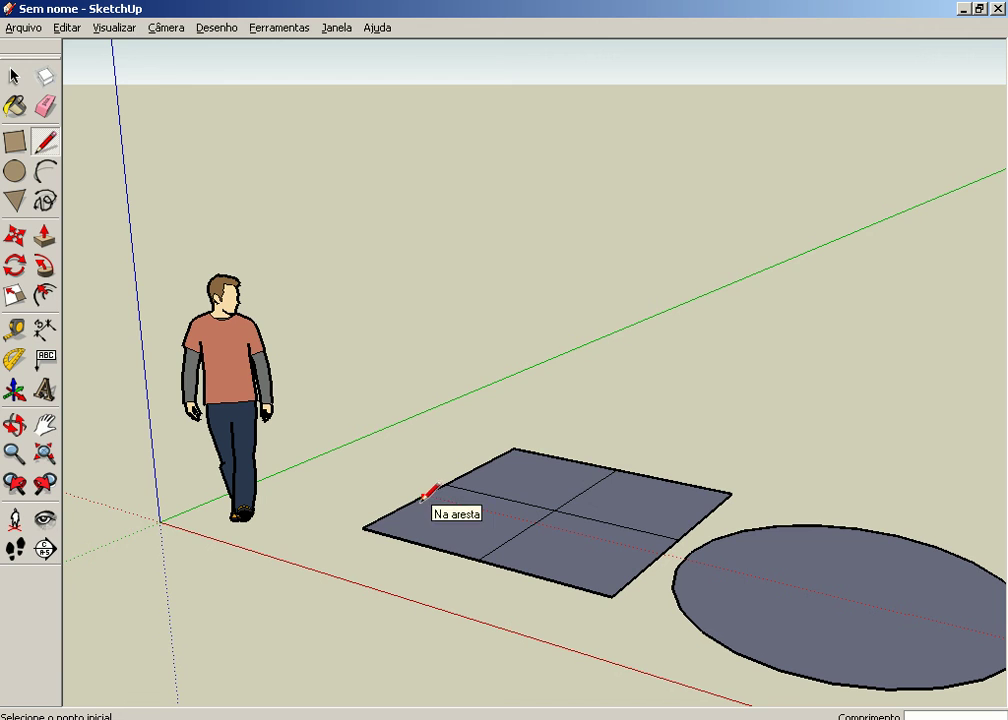
Step: Draw a free edge along the red axis, plus vertical edges rising from its end and from the square's edge
{"action": "left_click", "coordinate": [300, 544]}
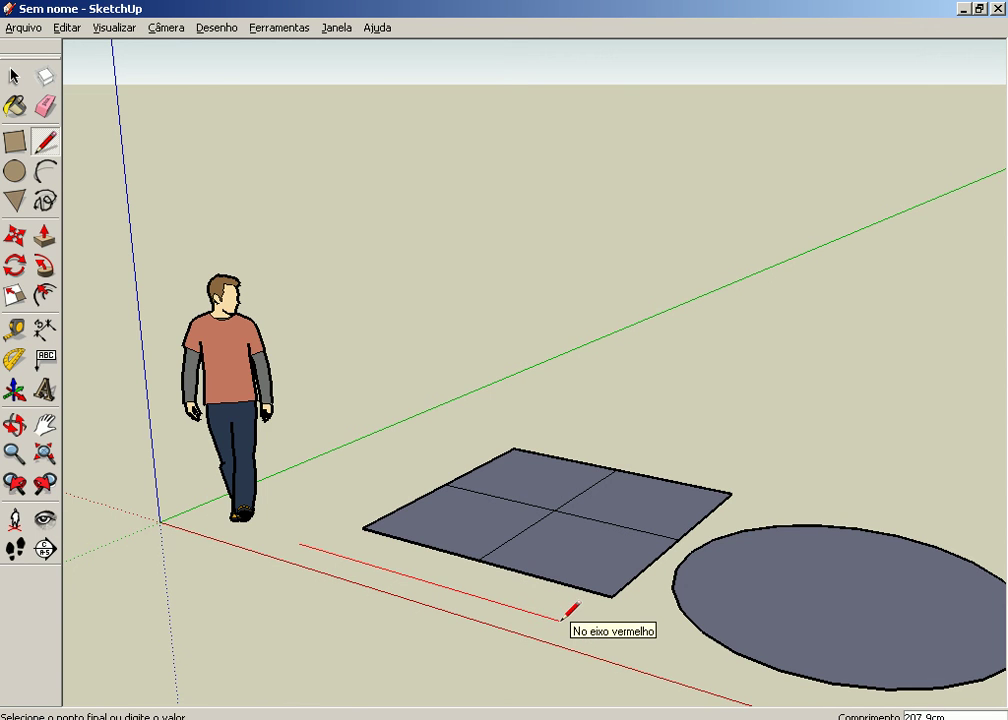
{"action": "left_click", "coordinate": [560, 620]}
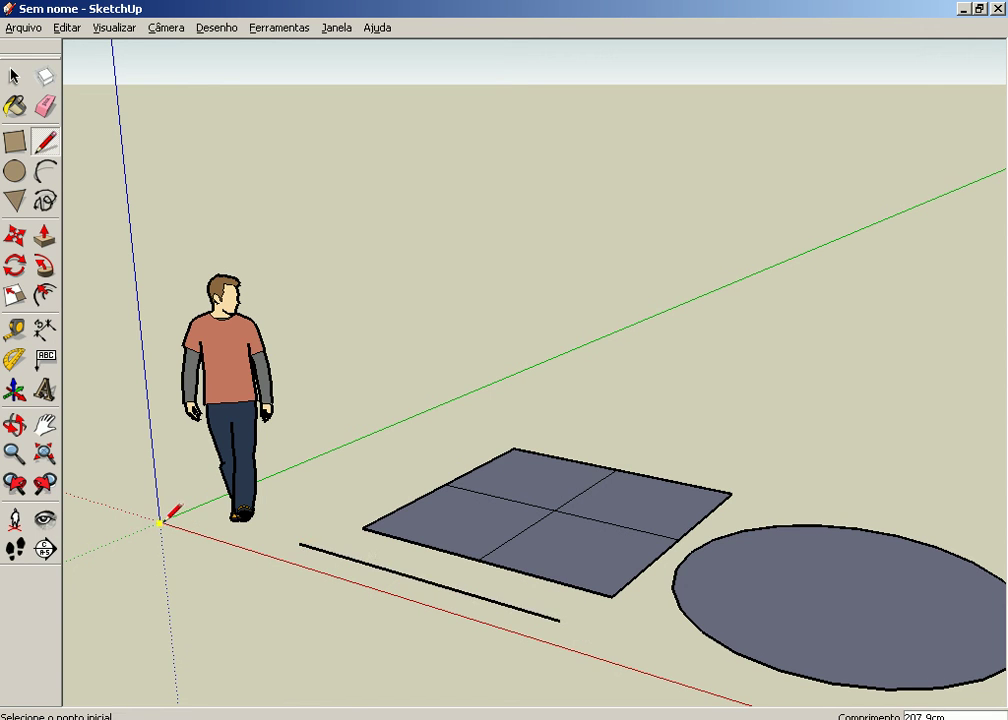
{"action": "left_click", "coordinate": [298, 545]}
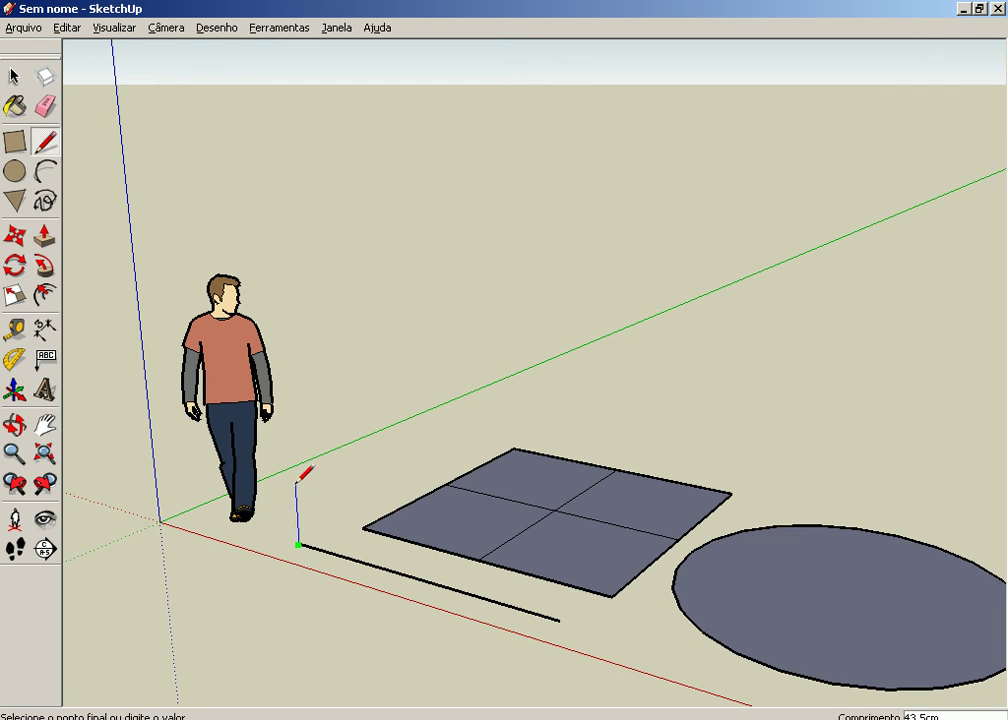
{"action": "left_click", "coordinate": [286, 331]}
{"action": "left_click", "coordinate": [424, 495]}
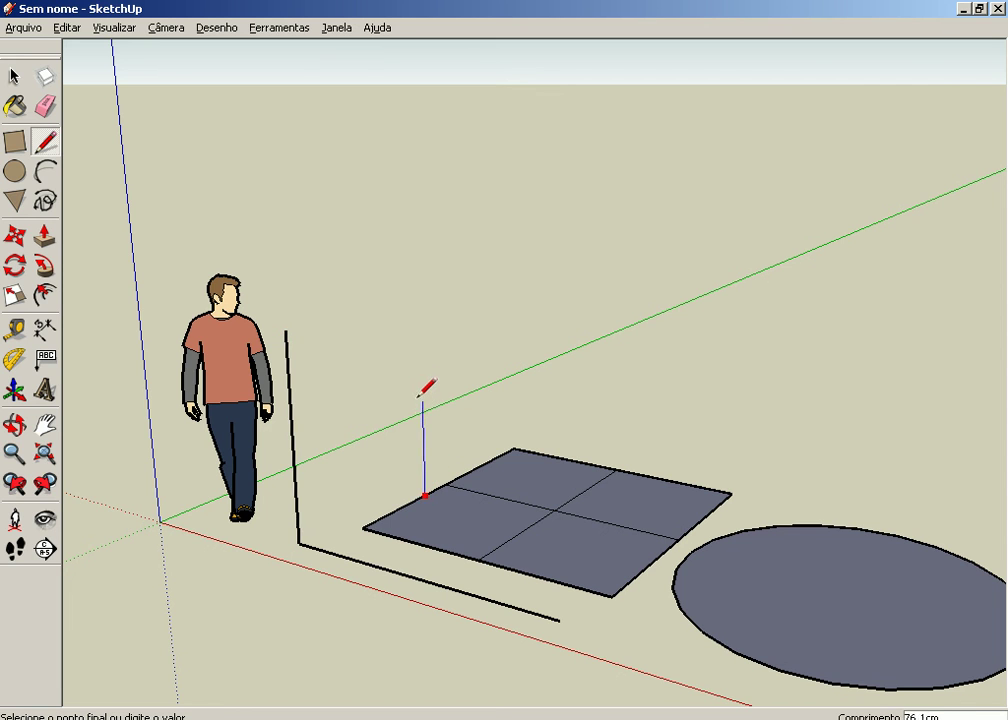
{"action": "left_click", "coordinate": [420, 341]}
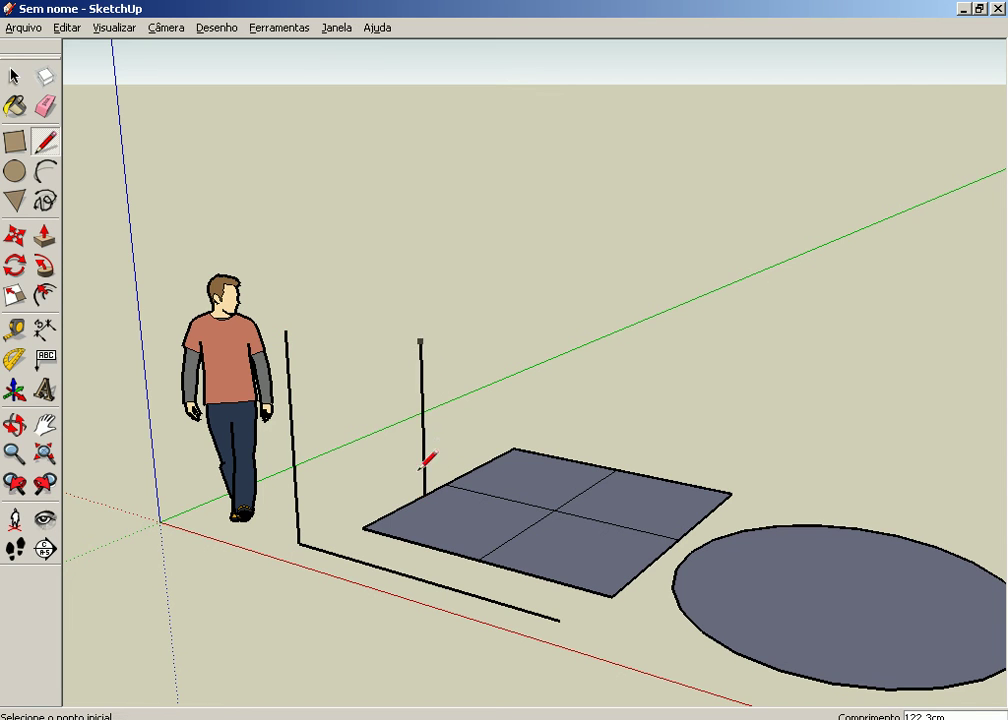
Step: Draw a line across the square edge to edge, and another from the near edge to the far edge's midpoint
{"action": "left_click", "coordinate": [412, 505]}
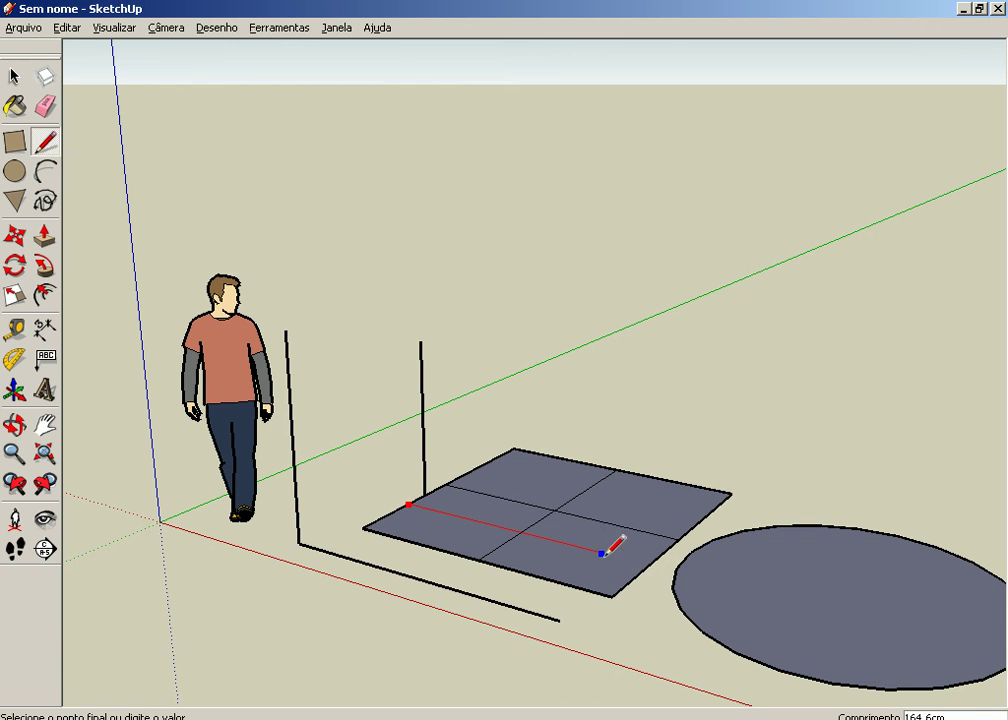
{"action": "left_click", "coordinate": [650, 565]}
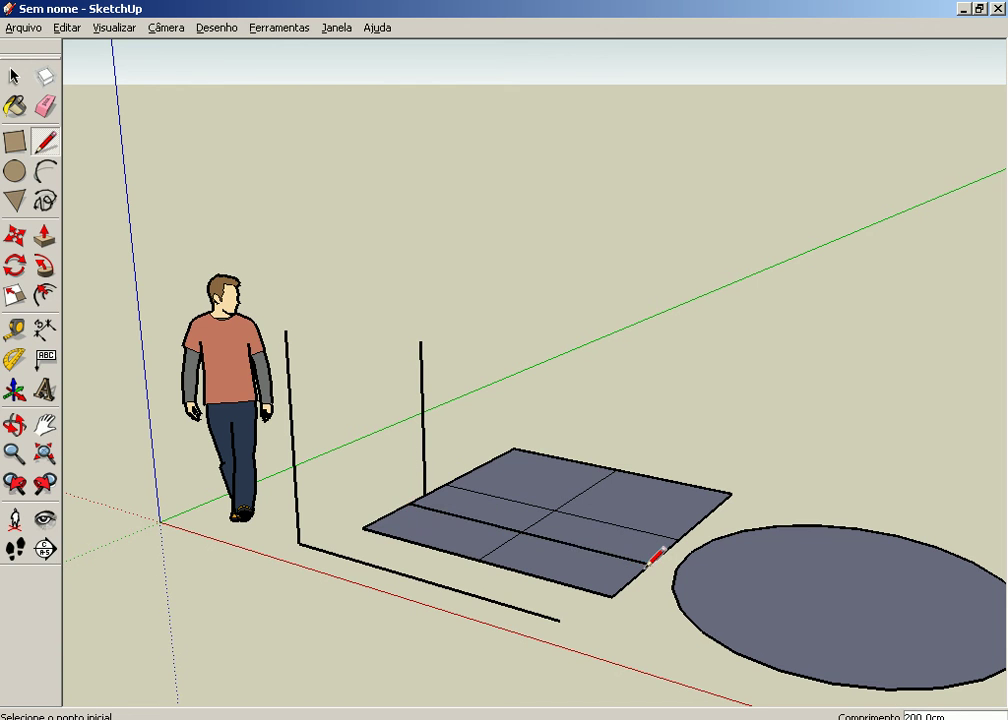
{"action": "left_click", "coordinate": [542, 578]}
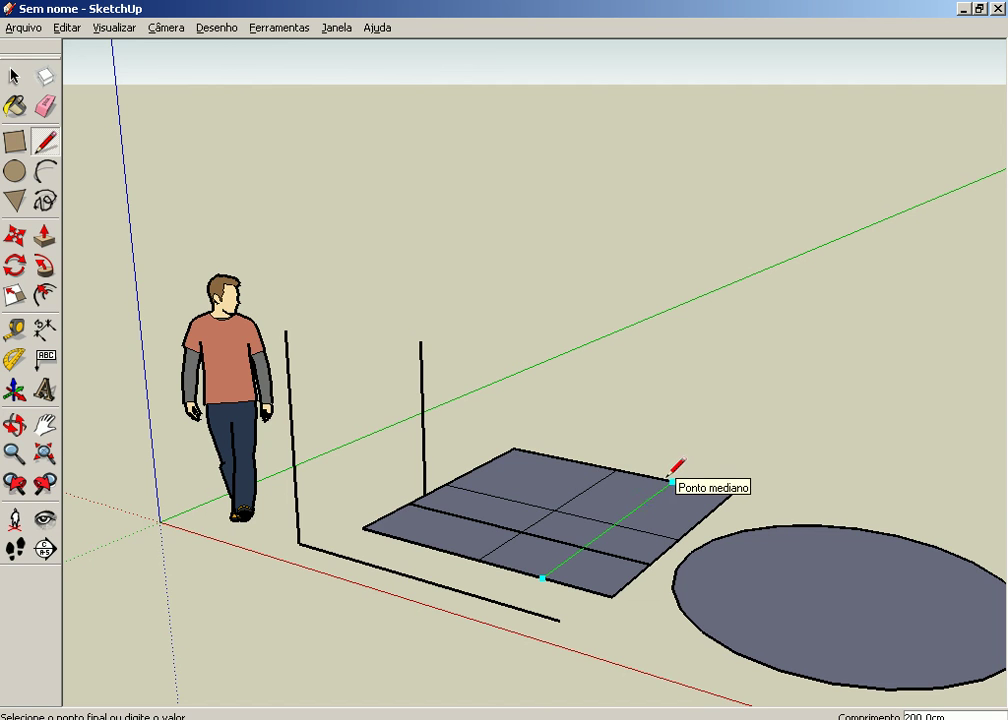
{"action": "left_click", "coordinate": [670, 482]}
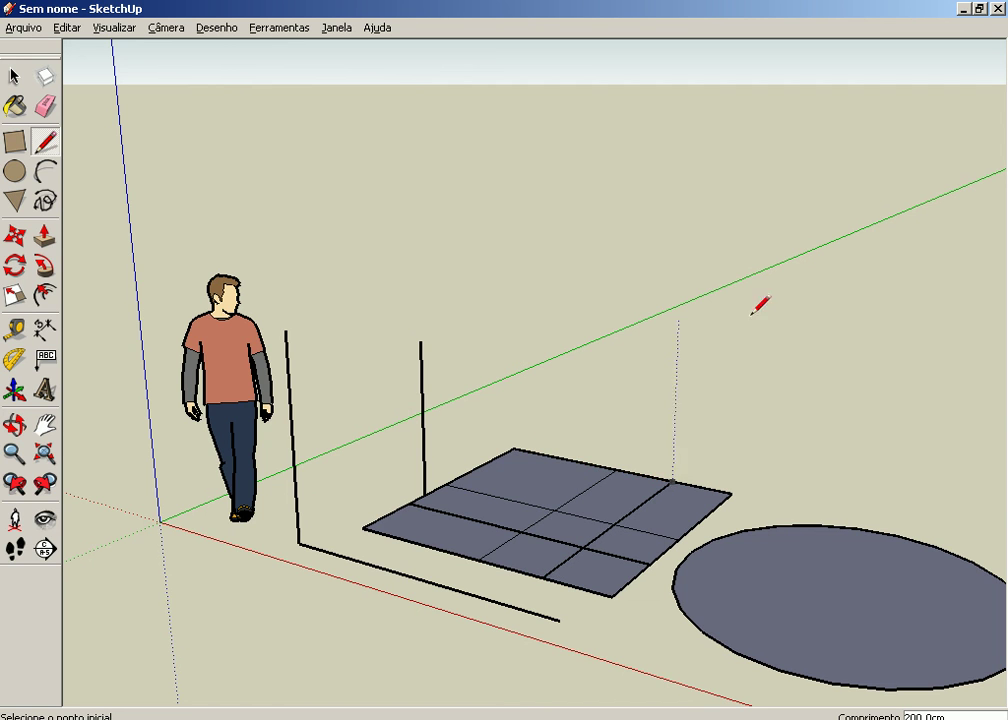